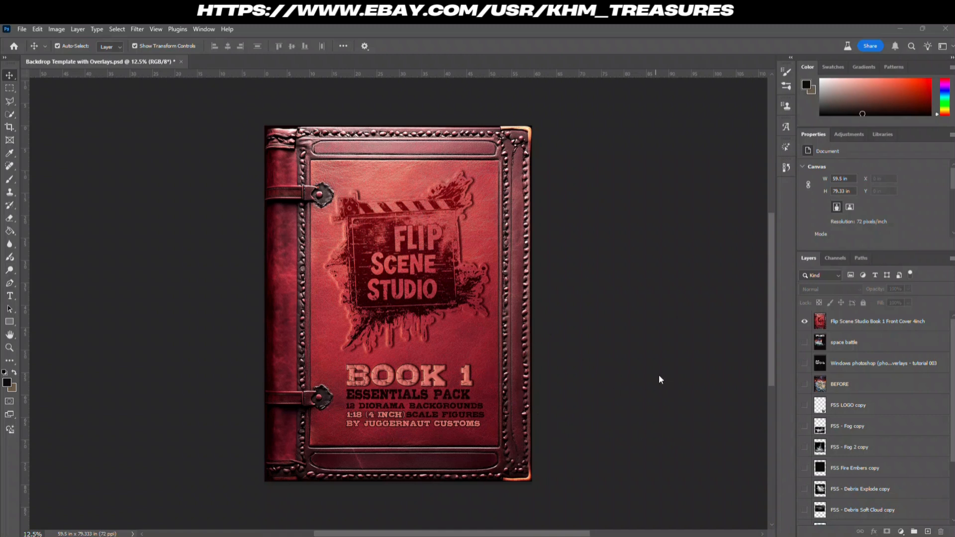
# Hide the Front Cover and space battle layers and show the tutorial 003 text slide layer.
pyautogui.click(805, 343)
pyautogui.click(803, 322)
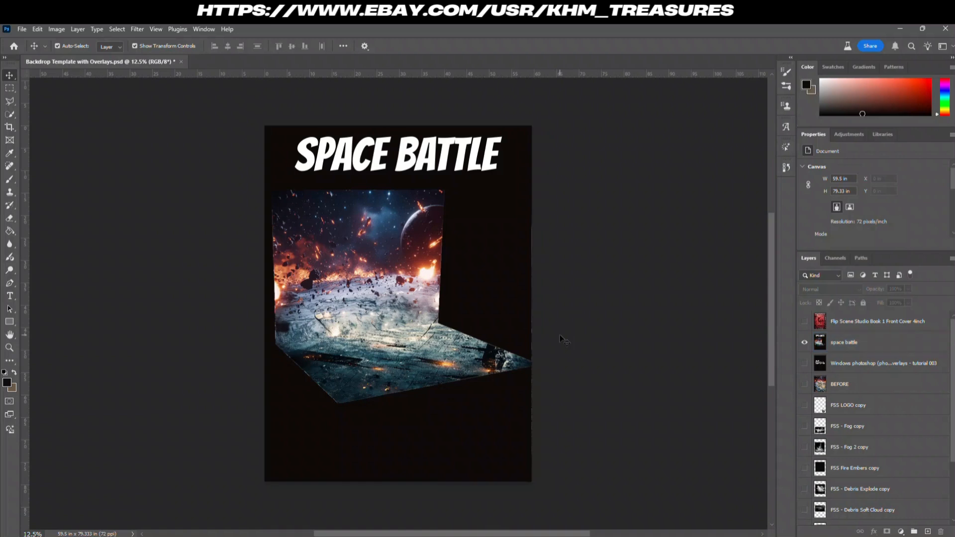
pyautogui.click(804, 363)
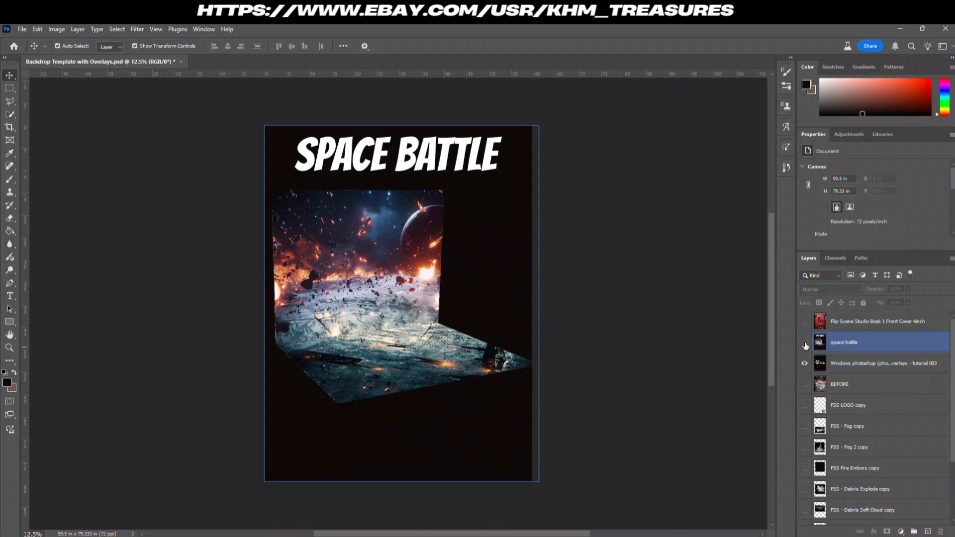
pyautogui.click(805, 343)
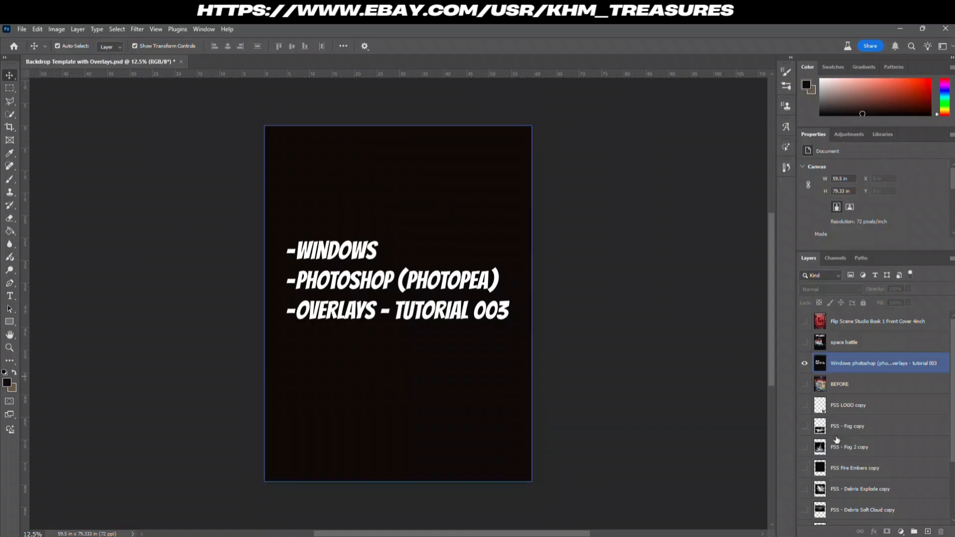
# Hide the tutorial 003 text slide layer to reveal the figure photo beneath it.
pyautogui.scroll(-3, 837, 432)
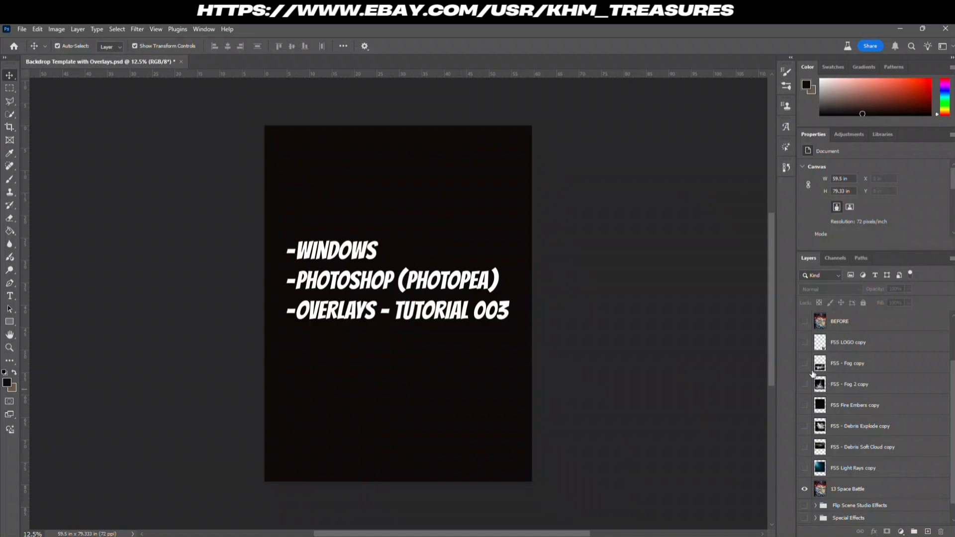
pyautogui.scroll(3, 811, 388)
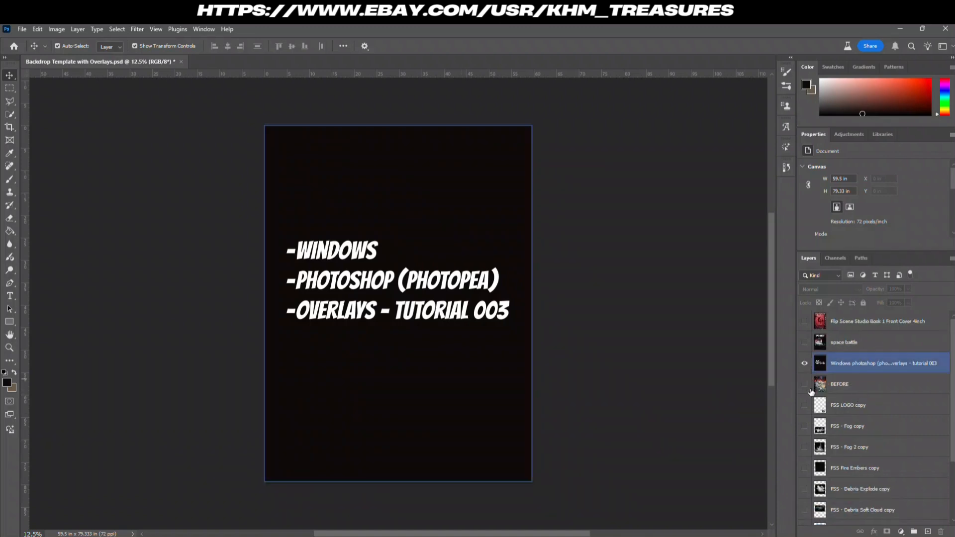
pyautogui.click(804, 364)
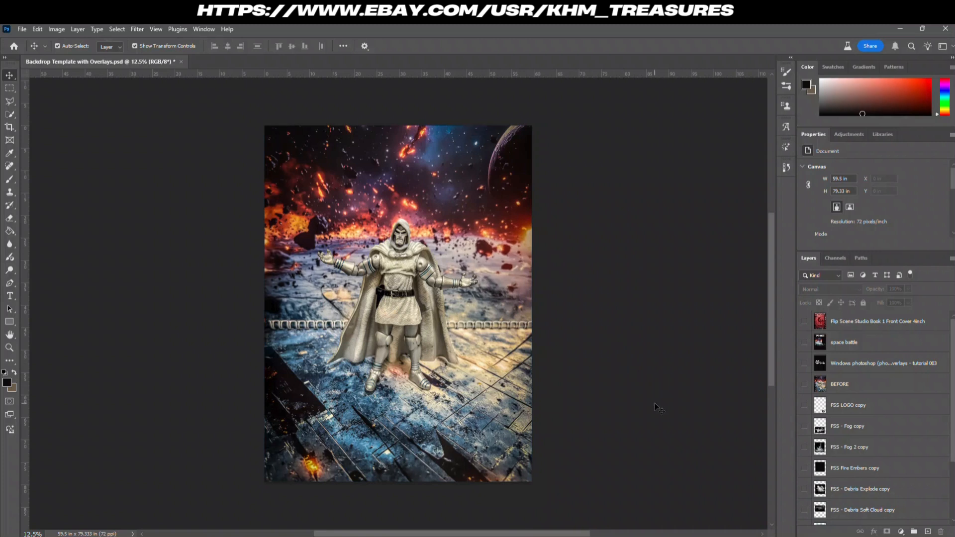
# Select the caped figure on the 13 Space Battle layer using Select Subject.
pyautogui.scroll(-3, 851, 475)
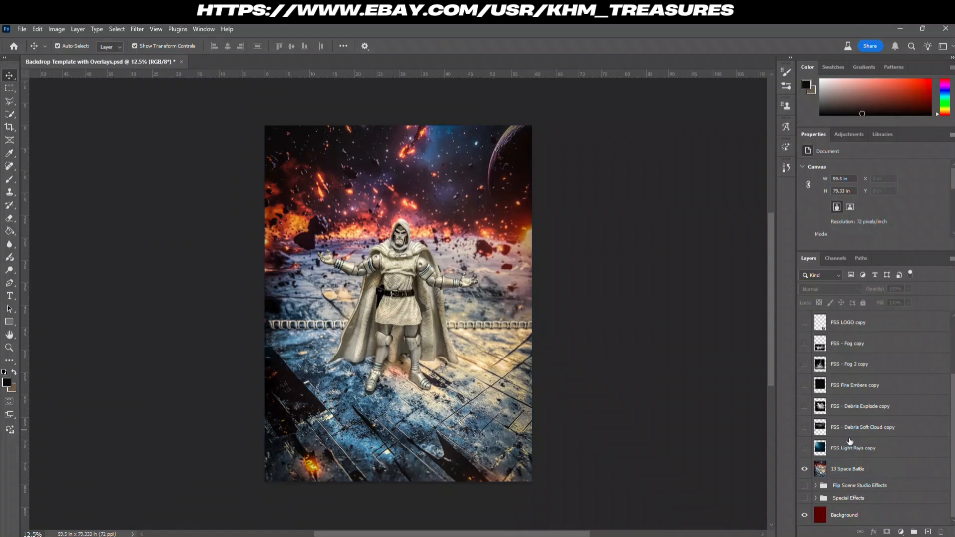
pyautogui.scroll(1, 848, 387)
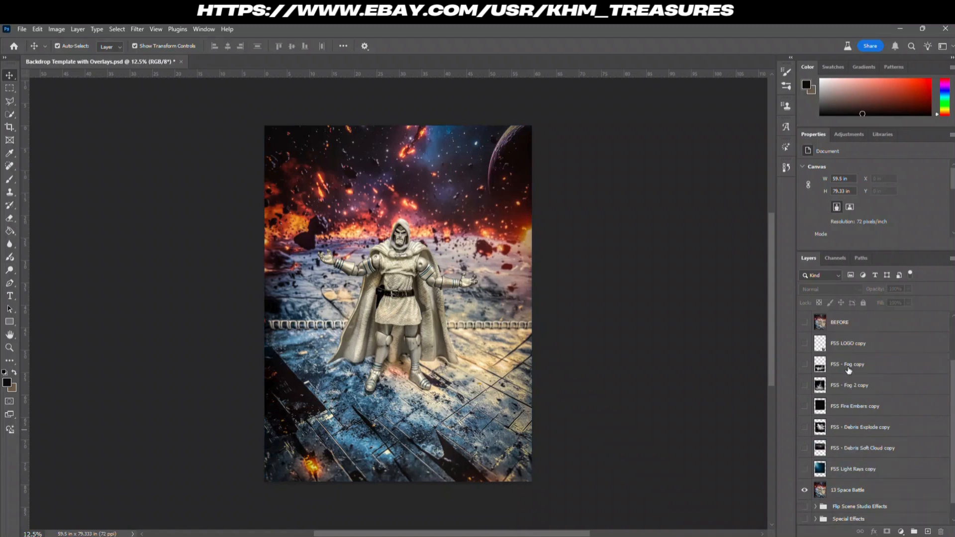
pyautogui.scroll(-1, 836, 382)
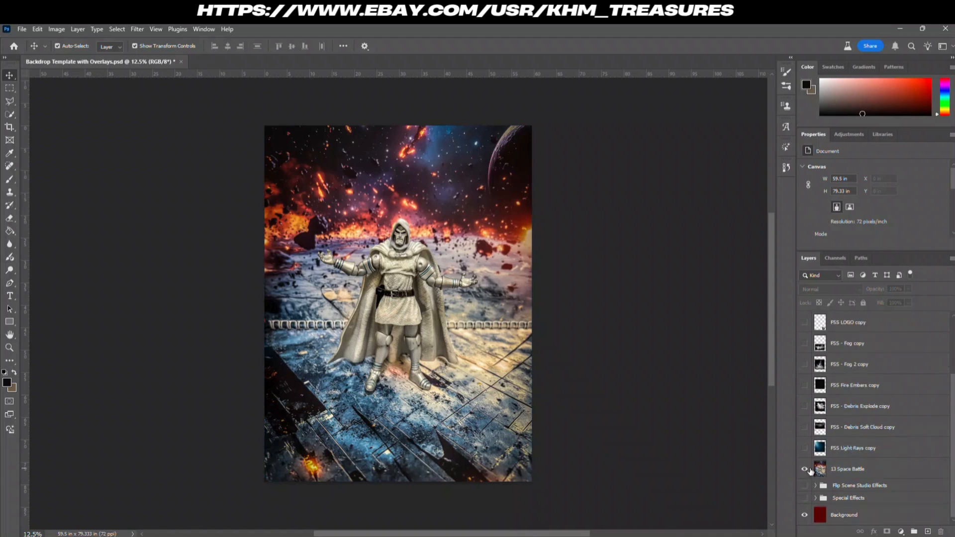
pyautogui.click(870, 477)
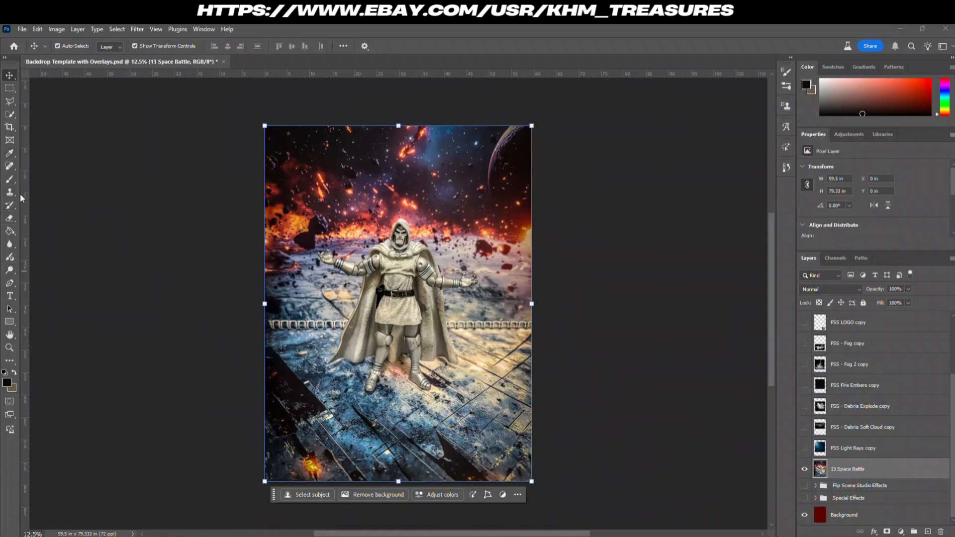
pyautogui.click(10, 115)
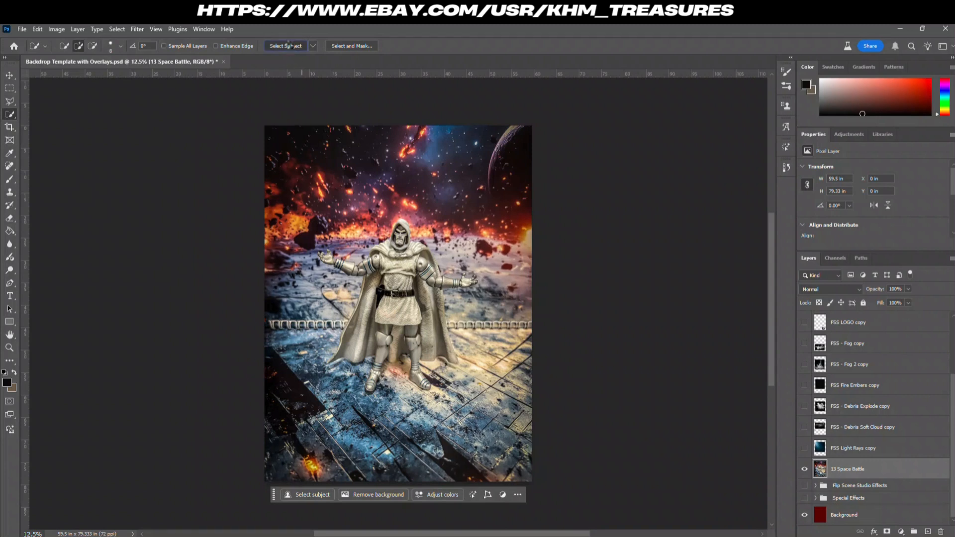
pyautogui.click(291, 45)
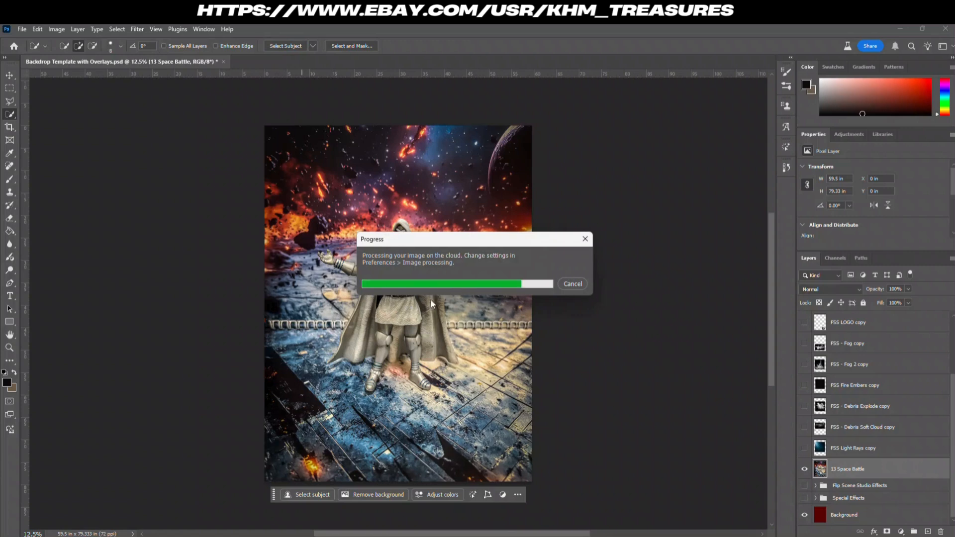
pyautogui.scroll(1, 416, 307)
pyautogui.scroll(1, 417, 308)
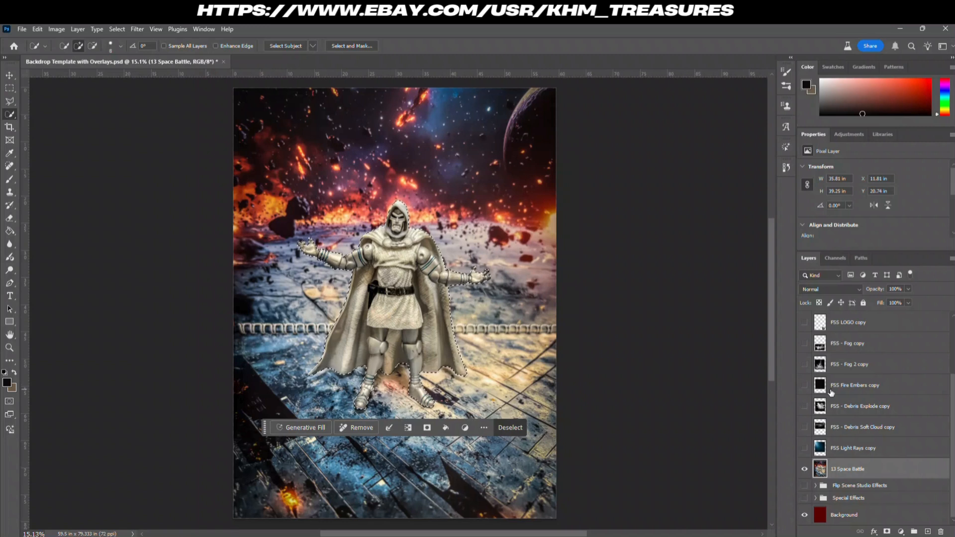
# Copy the selected figure to a new layer and rename that layer DOOM.
pyautogui.hotkey('ctrl', 'j')
pyautogui.scroll(-1, 681, 381)
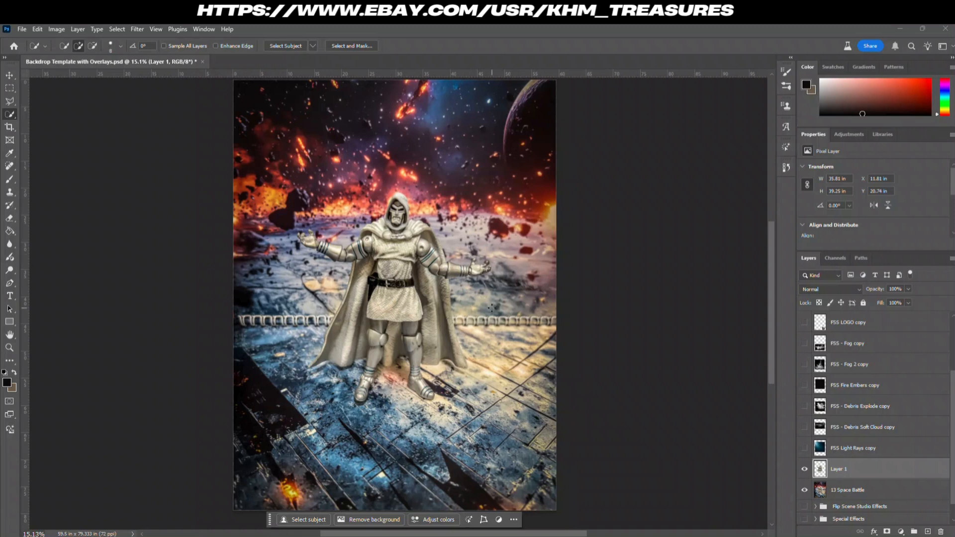
pyautogui.doubleClick(837, 475)
pyautogui.write('DOOM')
pyautogui.press('Return')
# On the 13 Space Battle layer, select a full-width strip about 6.9 in high over the backdrop seam and run Generative Fill without a prompt.
pyautogui.click(836, 495)
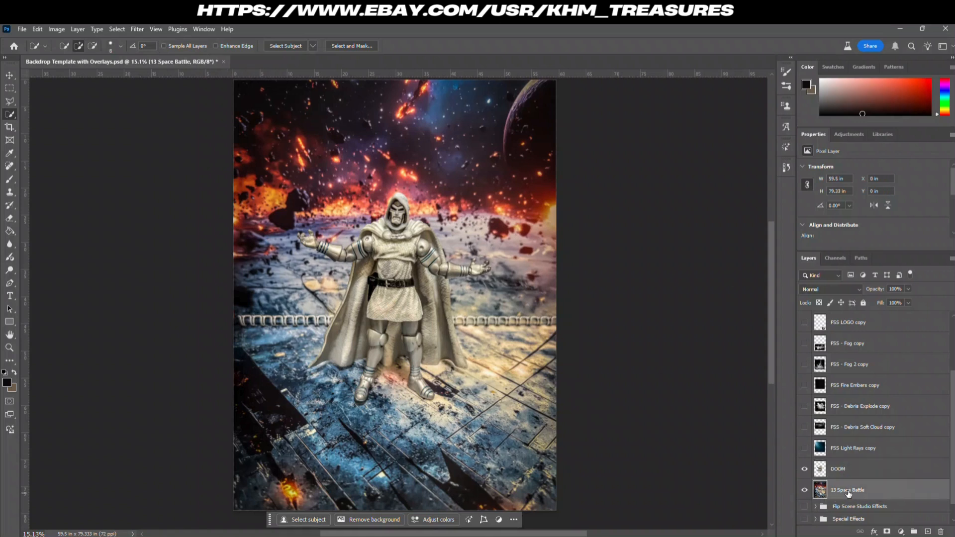
pyautogui.click(9, 89)
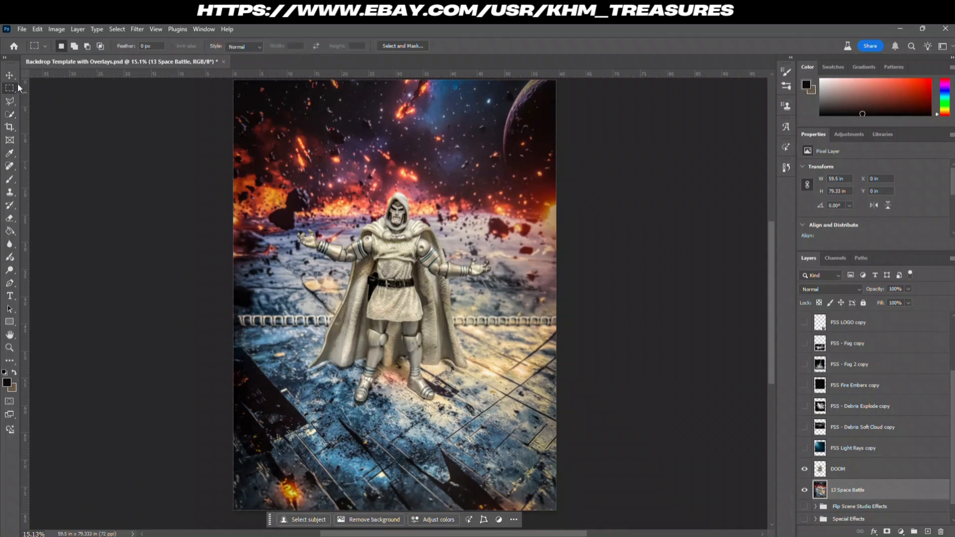
pyautogui.moveTo(233, 302); pyautogui.dragTo(563, 339)
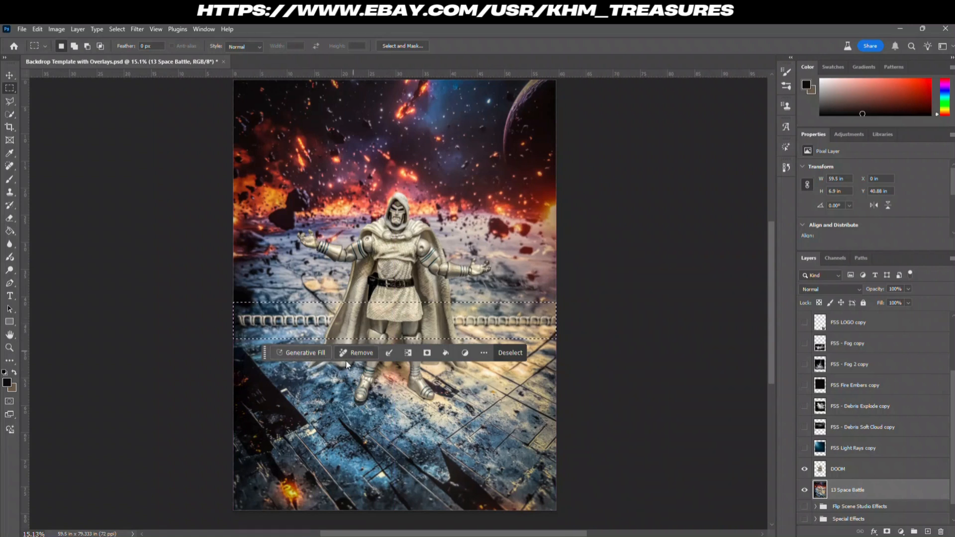
pyautogui.click(303, 353)
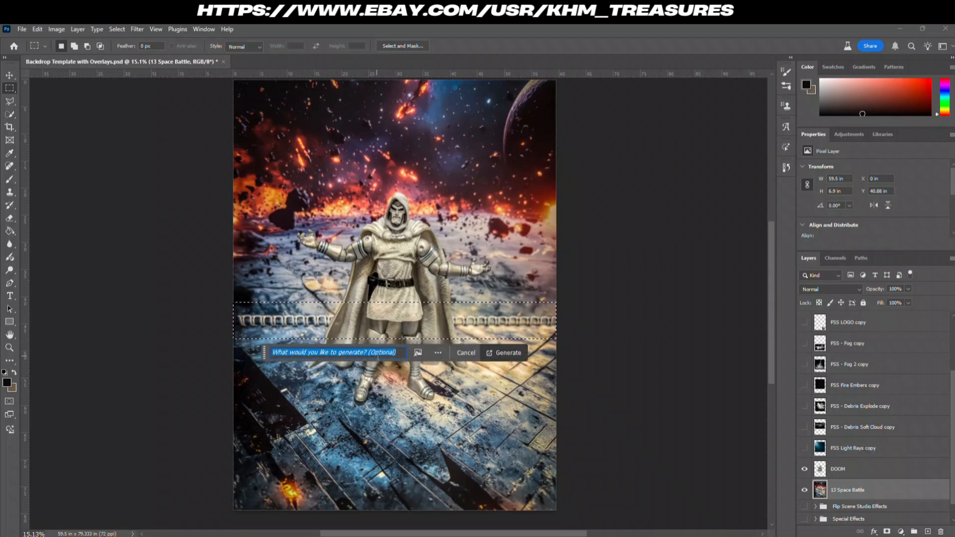
pyautogui.click(505, 356)
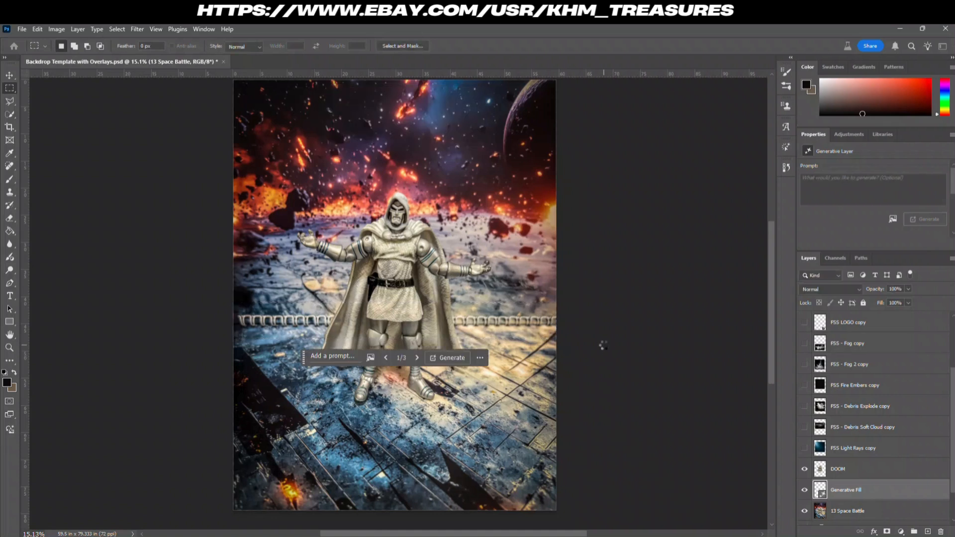
# Compare the generated variations for the seam strip and choose the third one.
pyautogui.click(417, 360)
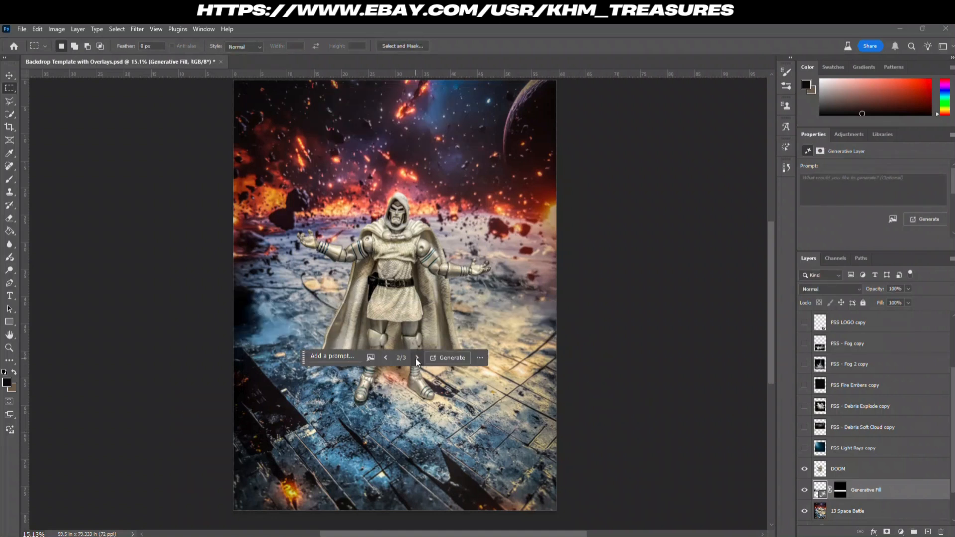
pyautogui.click(416, 360)
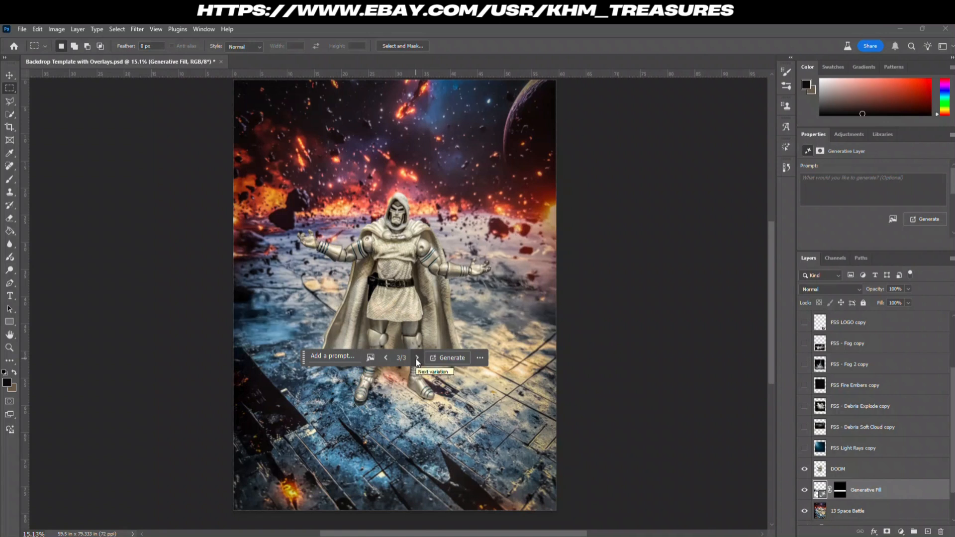
pyautogui.click(386, 358)
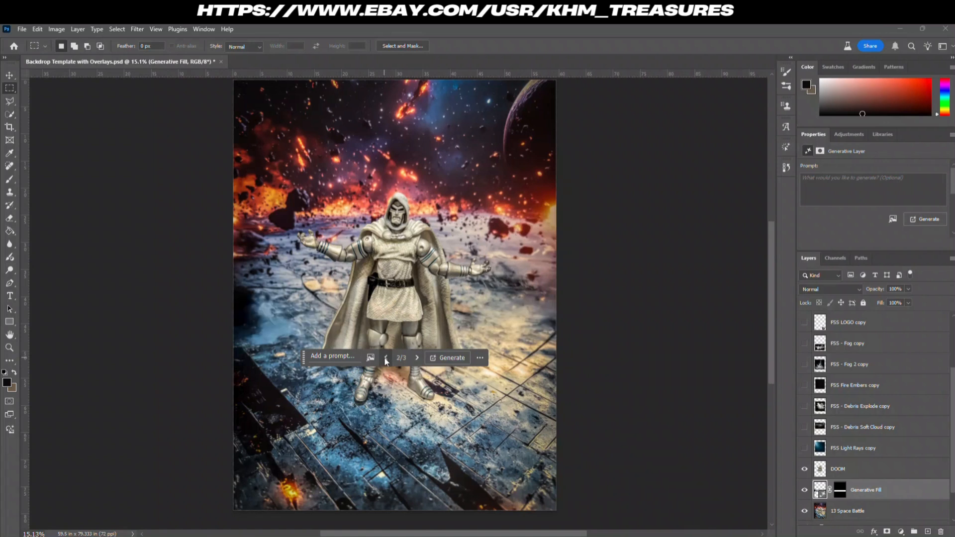
pyautogui.click(417, 357)
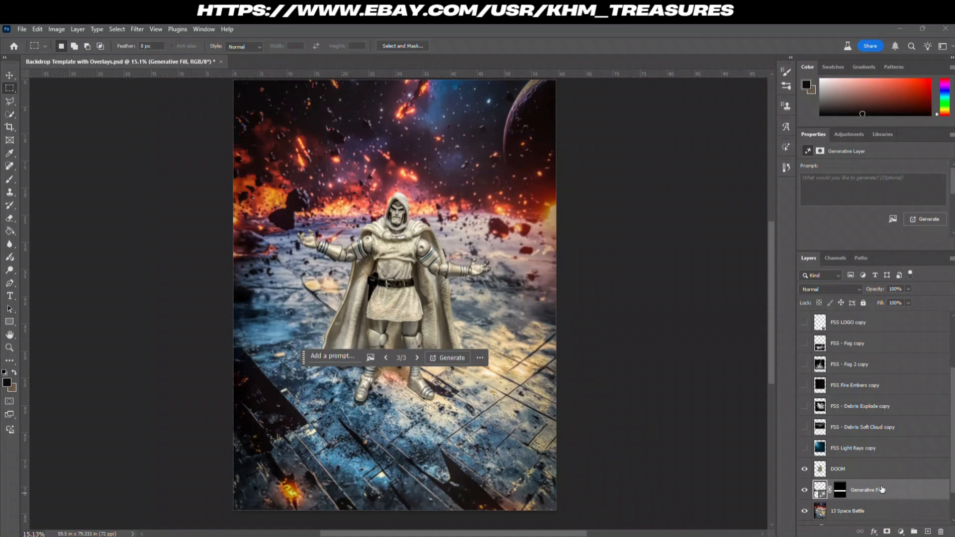
# Merge the Generative Fill layer with the 13 Space Battle layer.
pyautogui.click(889, 516)
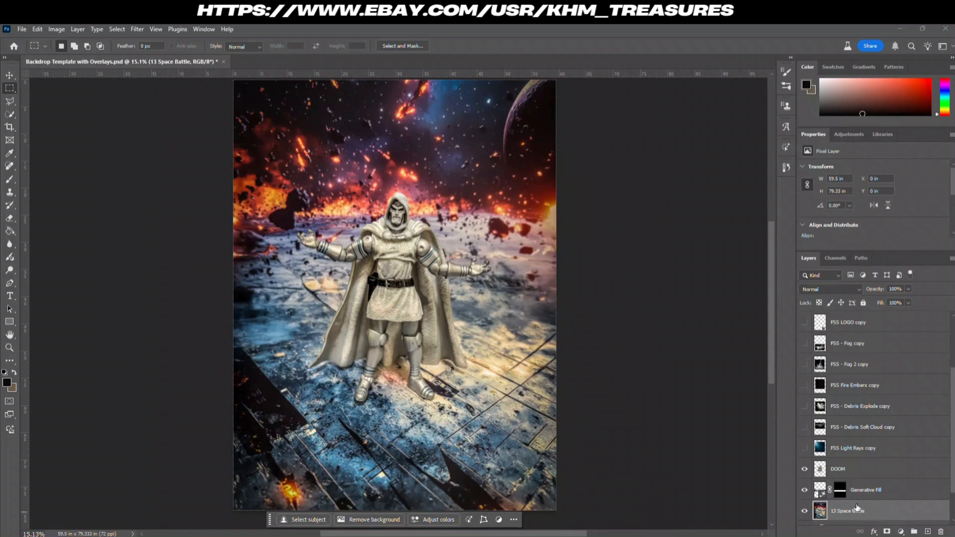
pyautogui.keyDown('shift'); pyautogui.click(896, 490); pyautogui.keyUp('shift')
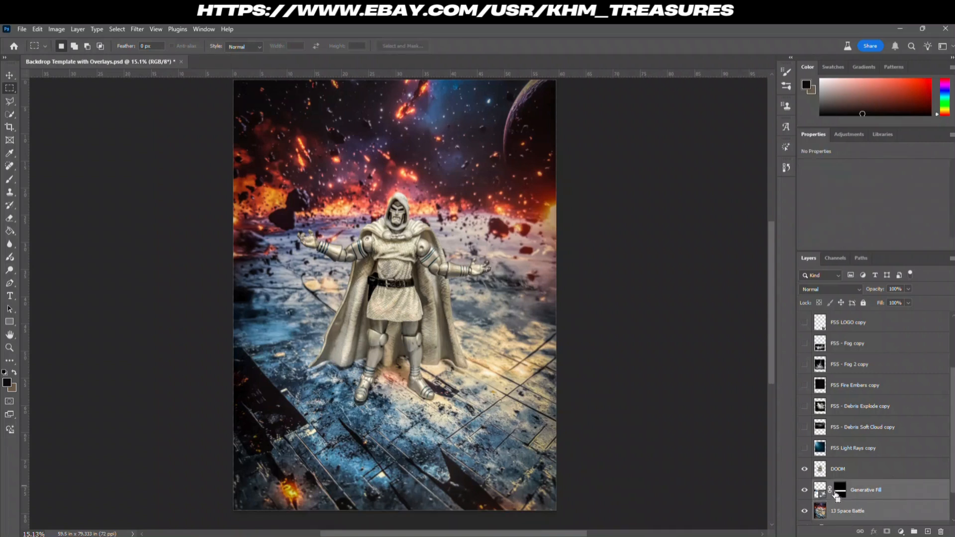
pyautogui.hotkey('ctrl', 'e')
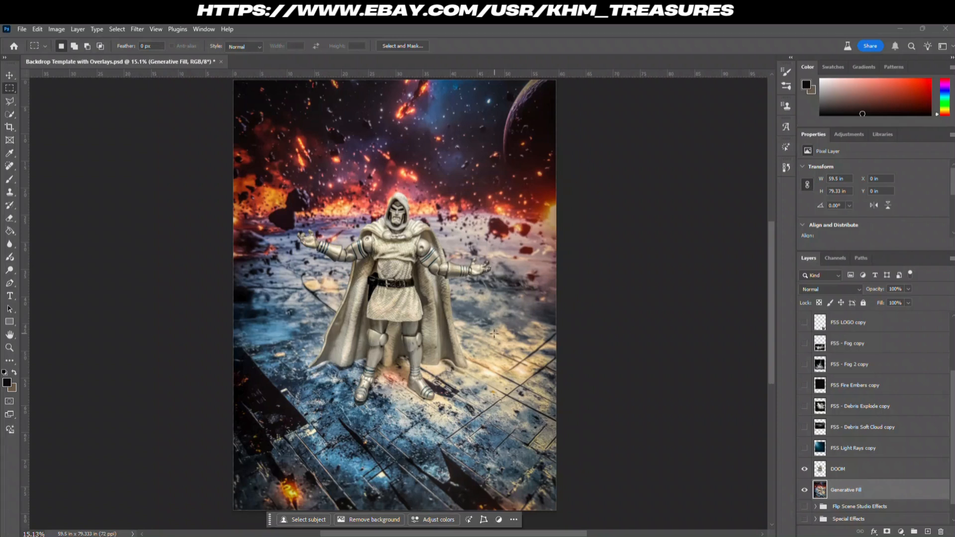
# Show the FSS - Fog 2 copy layer and place it directly beneath the DOOM layer.
pyautogui.scroll(-1, 494, 334)
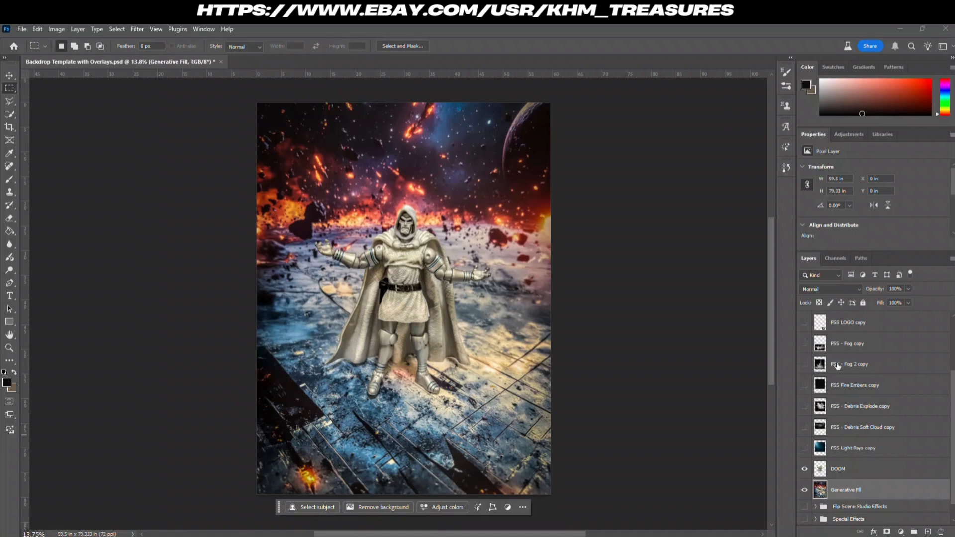
pyautogui.click(805, 365)
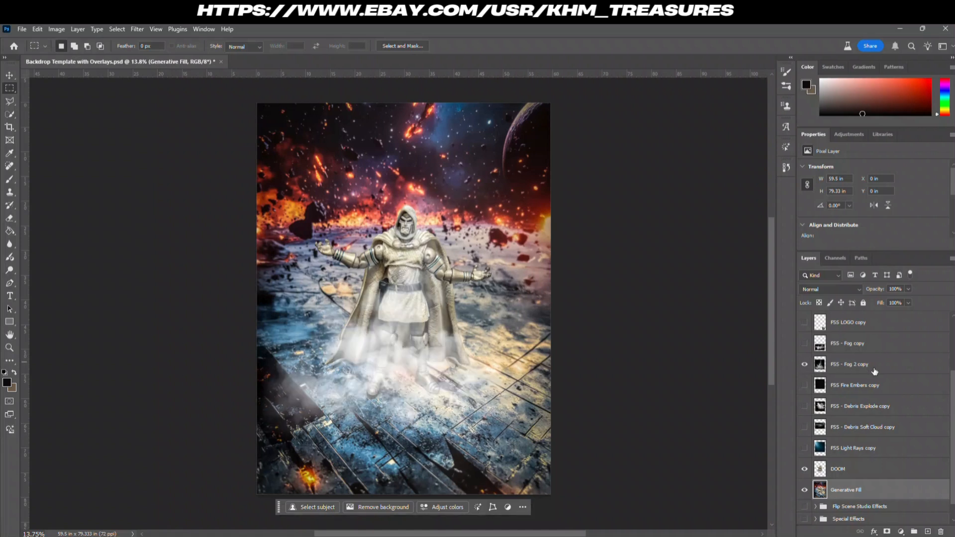
pyautogui.click(875, 370)
pyautogui.press('v')
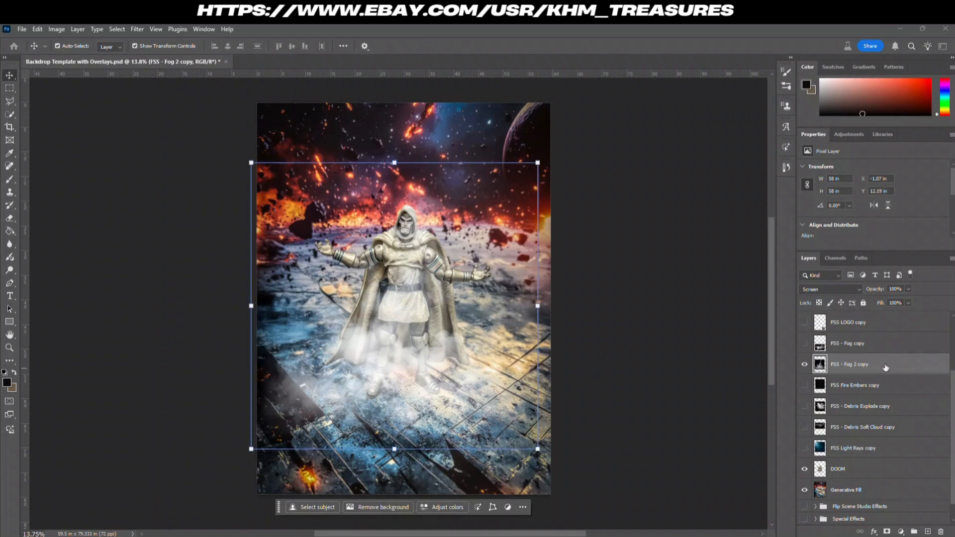
pyautogui.moveTo(885, 367); pyautogui.dragTo(868, 477)
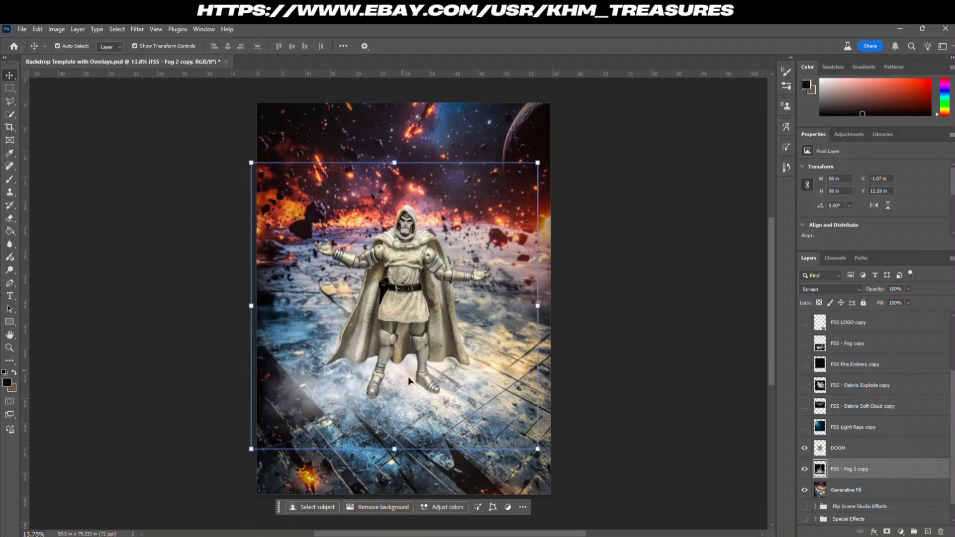
# Move the fog up and to the right behind the figure and enlarge it to about 111%.
pyautogui.moveTo(450, 378); pyautogui.dragTo(465, 319)
pyautogui.moveTo(536, 379); pyautogui.dragTo(567, 412)
pyautogui.moveTo(493, 344); pyautogui.dragTo(552, 305)
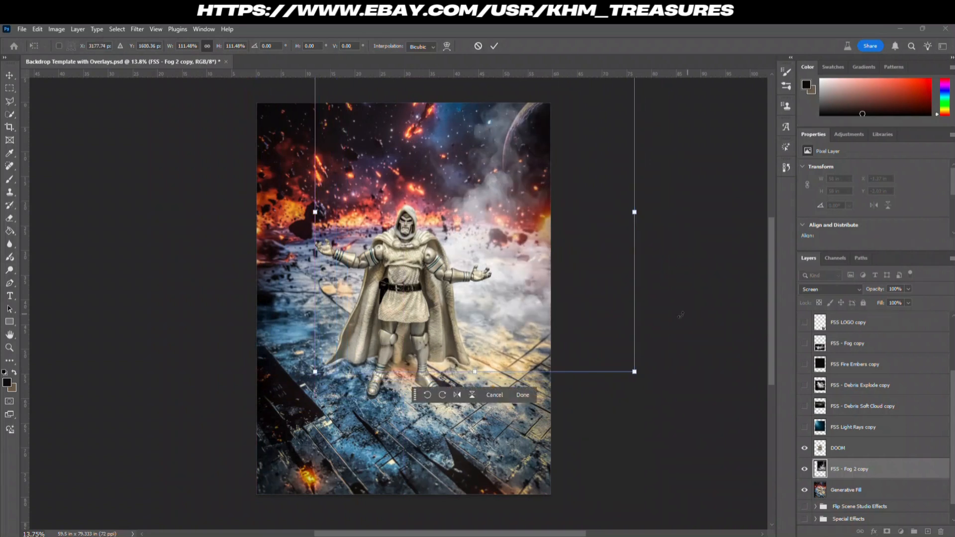
pyautogui.press('Return')
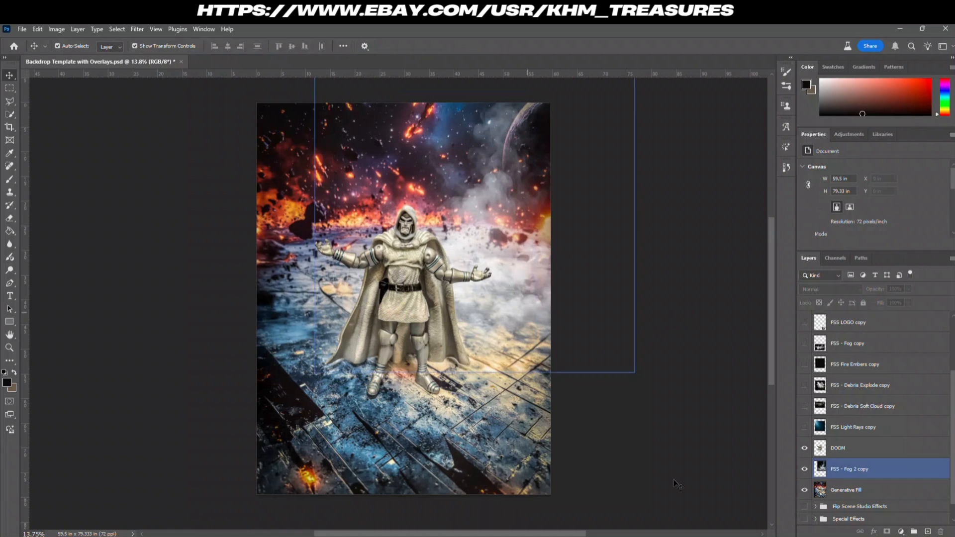
# Lower the opacity of the FSS - Fog 2 copy layer to 80%.
pyautogui.click(886, 472)
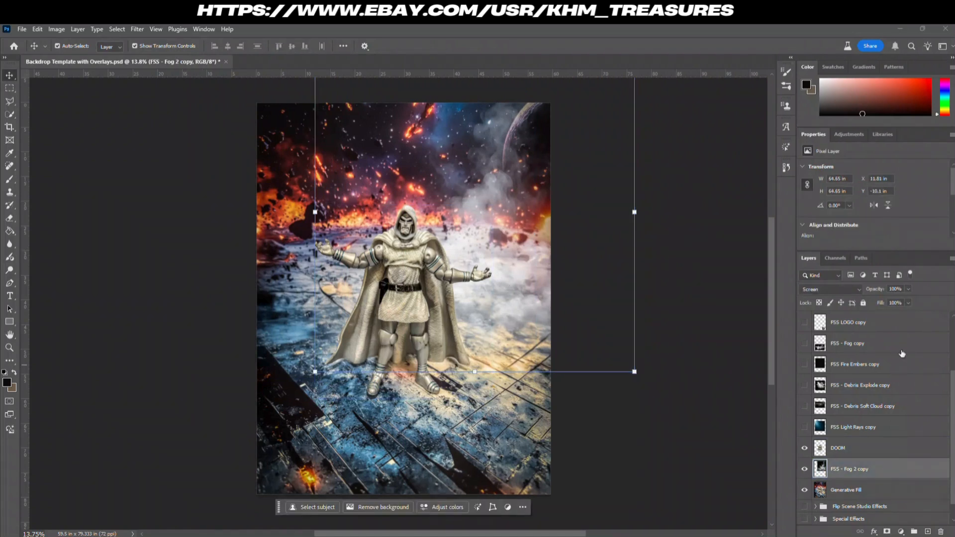
pyautogui.moveTo(905, 301); pyautogui.dragTo(900, 301)
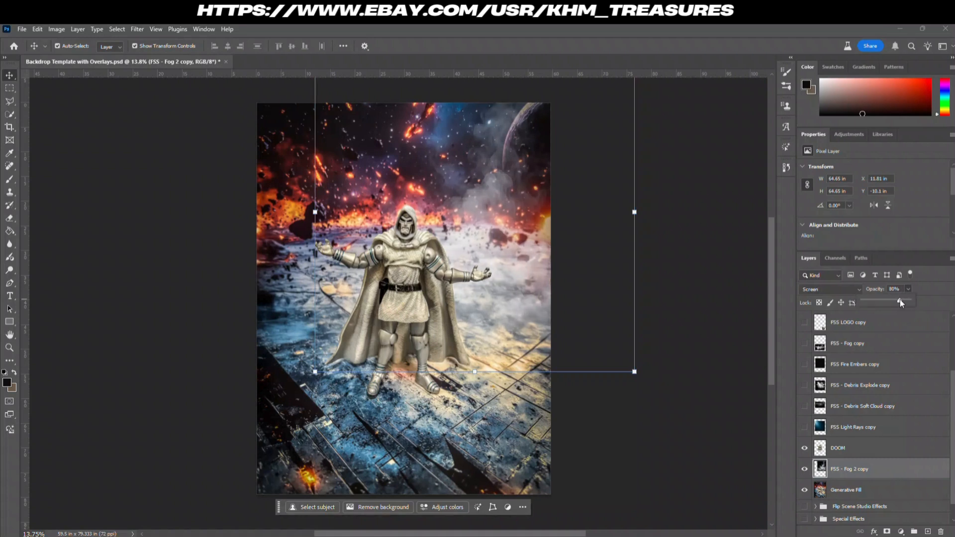
pyautogui.click(729, 397)
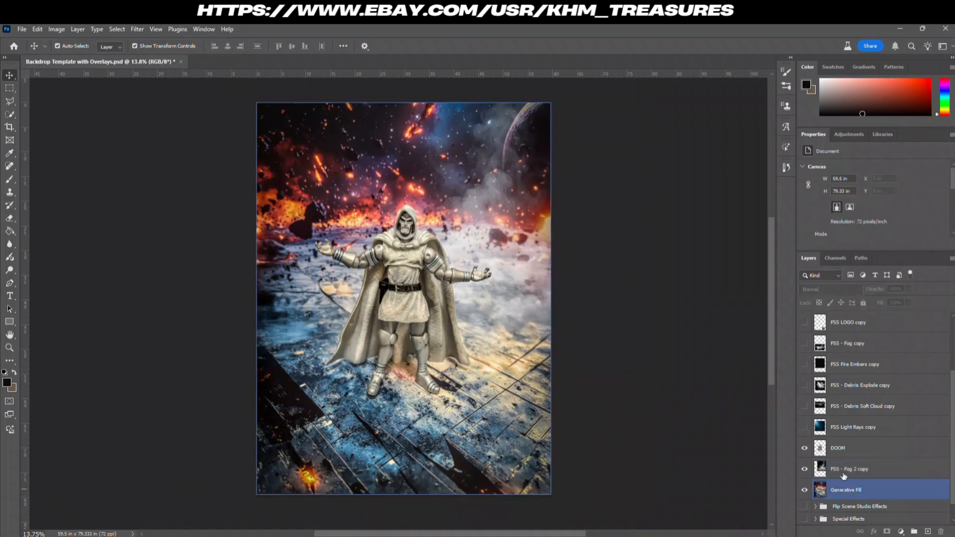
# Show the FSS - Debris Explode copy layer and place it directly beneath the DOOM layer.
pyautogui.click(805, 387)
pyautogui.click(901, 390)
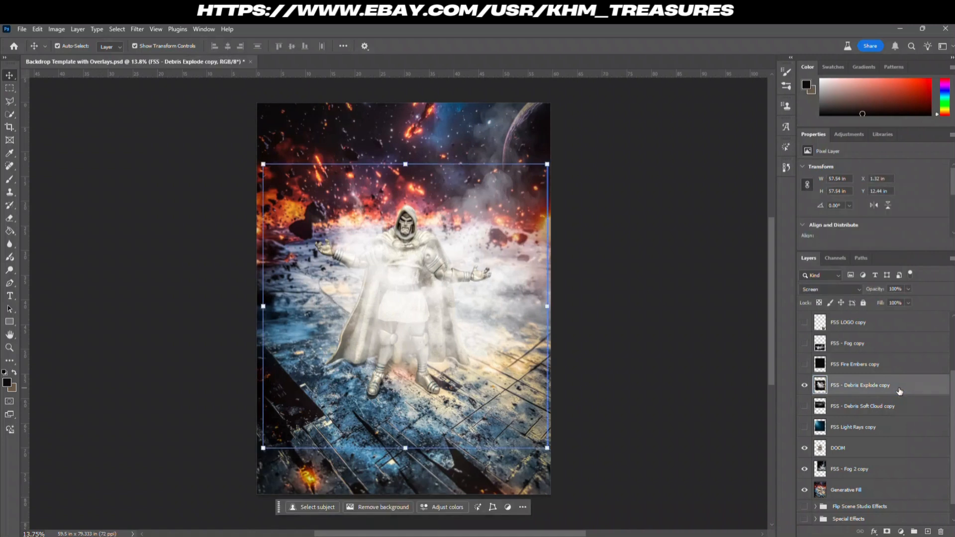
pyautogui.moveTo(900, 391); pyautogui.dragTo(889, 460)
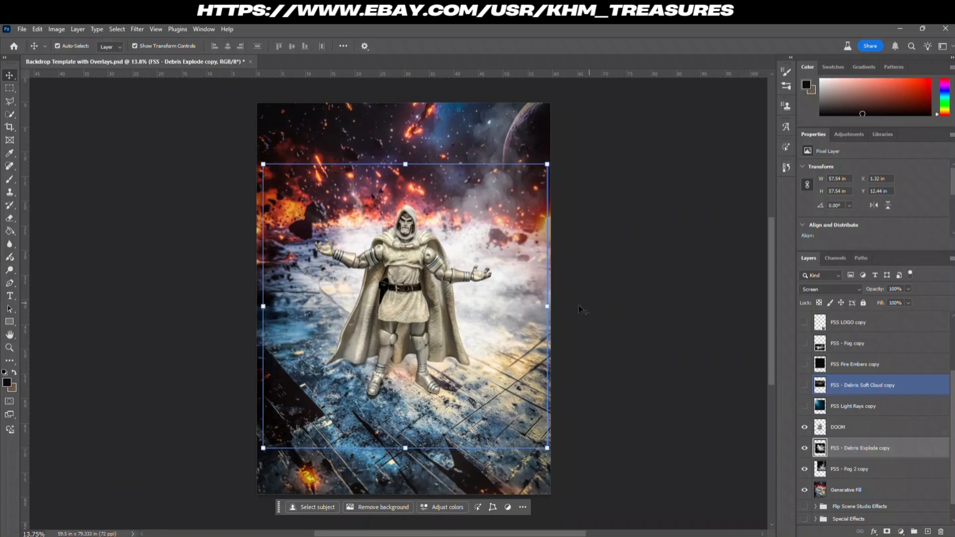
# Move the debris explosion to the backdrop's upper-left area behind the figure and shrink it to about 61%.
pyautogui.moveTo(505, 309); pyautogui.dragTo(458, 197)
pyautogui.moveTo(500, 337); pyautogui.dragTo(451, 274)
pyautogui.moveTo(342, 171); pyautogui.dragTo(327, 200)
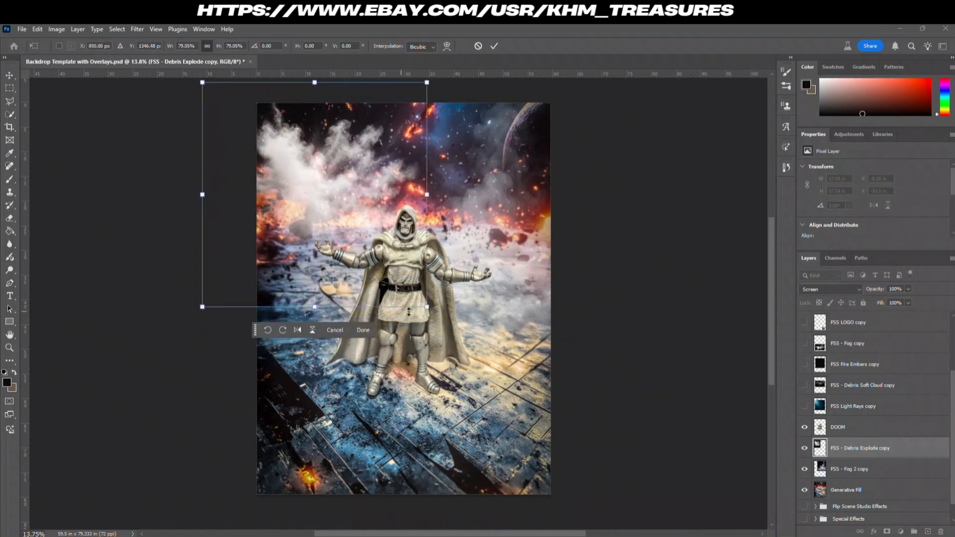
pyautogui.moveTo(427, 307); pyautogui.dragTo(376, 266)
pyautogui.moveTo(320, 190); pyautogui.dragTo(336, 216)
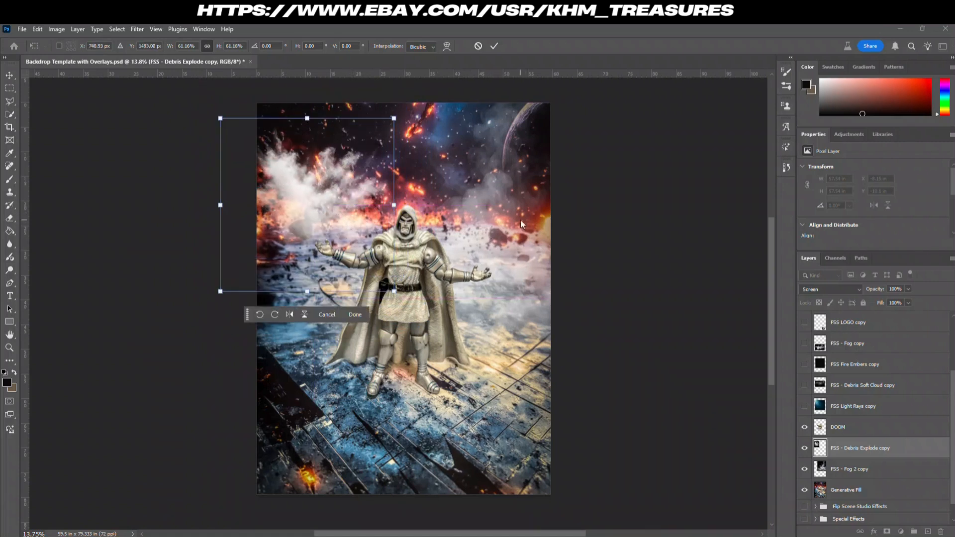
pyautogui.press('Return')
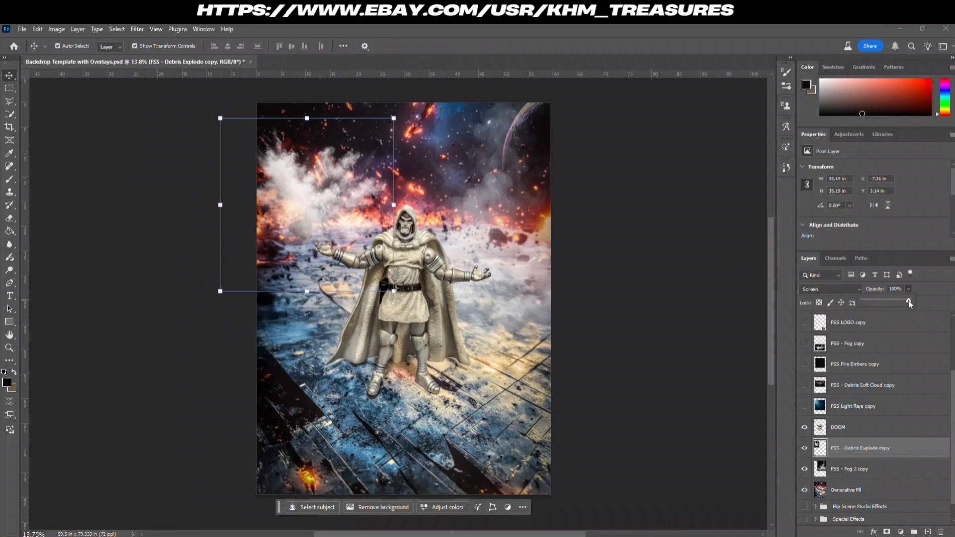
pyautogui.click(673, 276)
pyautogui.click(863, 491)
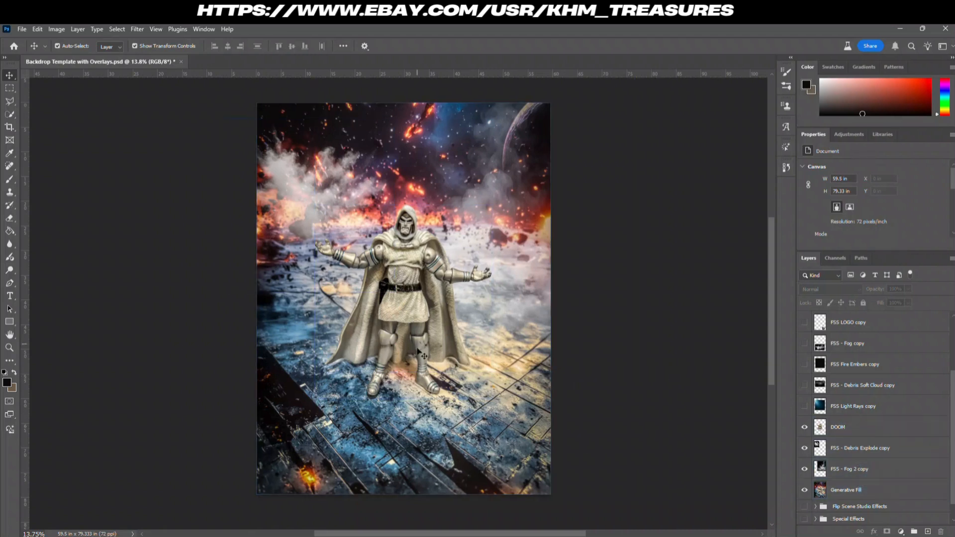
# Place the FSS - Fog copy layer directly above the DOOM layer and show it.
pyautogui.click(409, 383)
pyautogui.click(497, 263)
pyautogui.moveTo(877, 348); pyautogui.dragTo(850, 427)
pyautogui.click(804, 406)
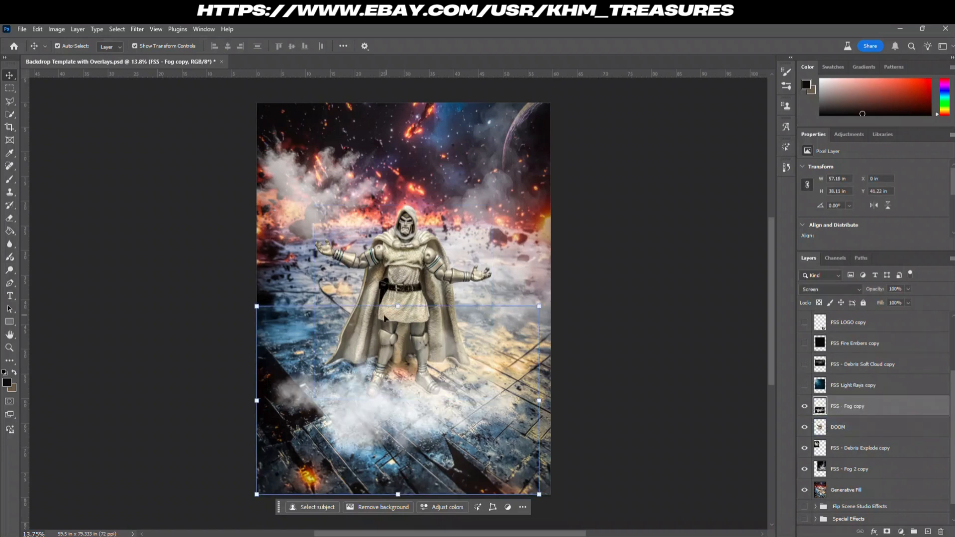
# Enlarge the foreground fog to about 125% and spread it across the ground around the figure's feet.
pyautogui.moveTo(401, 305); pyautogui.dragTo(401, 261)
pyautogui.moveTo(423, 368); pyautogui.dragTo(426, 395)
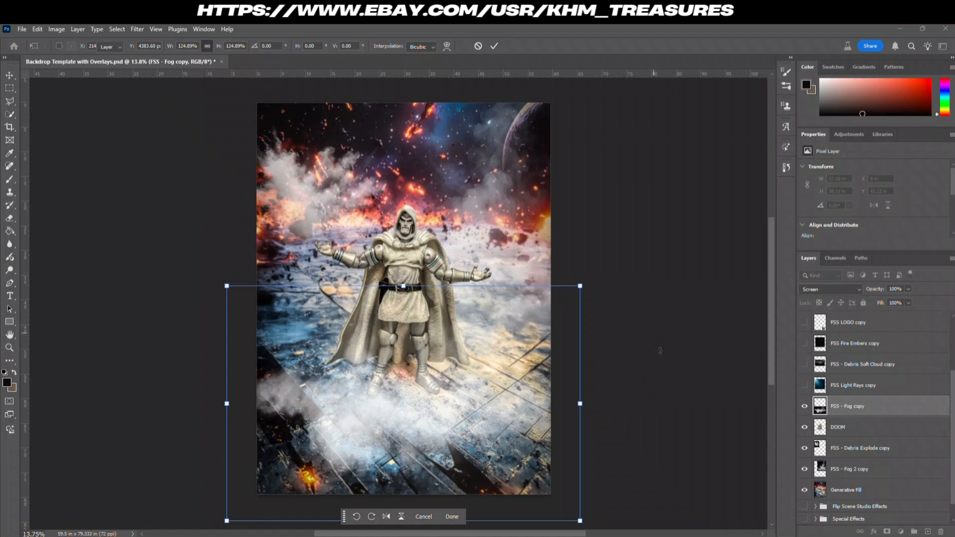
pyautogui.press('Return')
# Lower the opacity of the FSS - Fog copy layer to 77%.
pyautogui.click(906, 291)
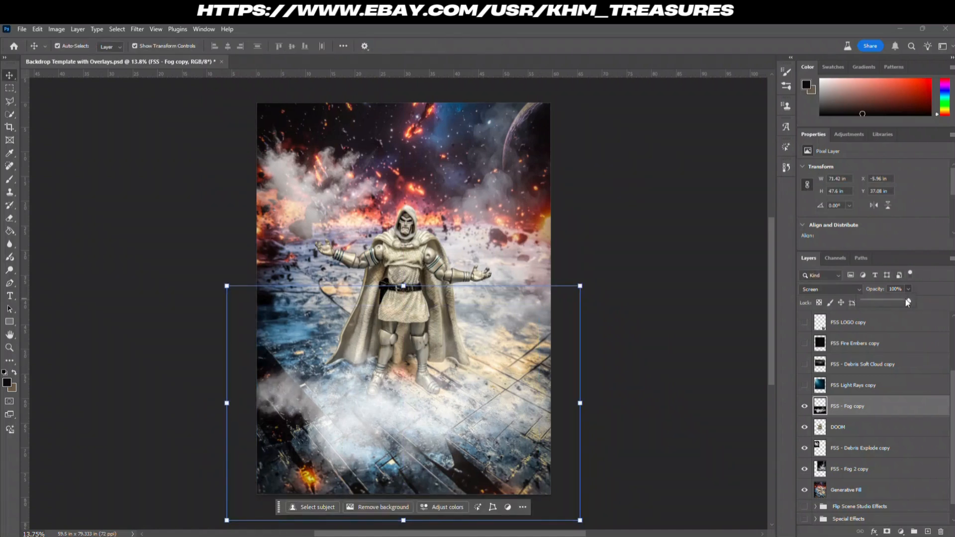
pyautogui.moveTo(898, 300); pyautogui.dragTo(896, 301)
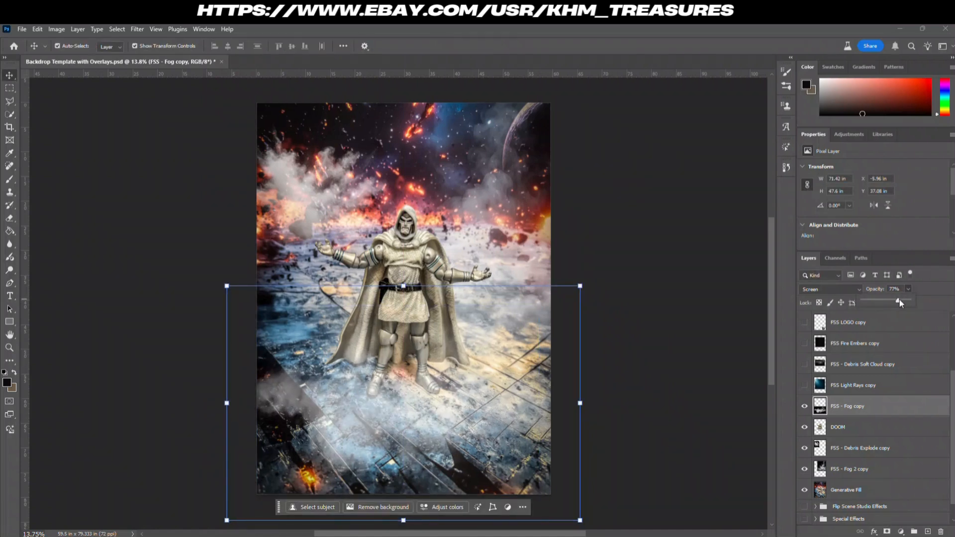
pyautogui.click(691, 329)
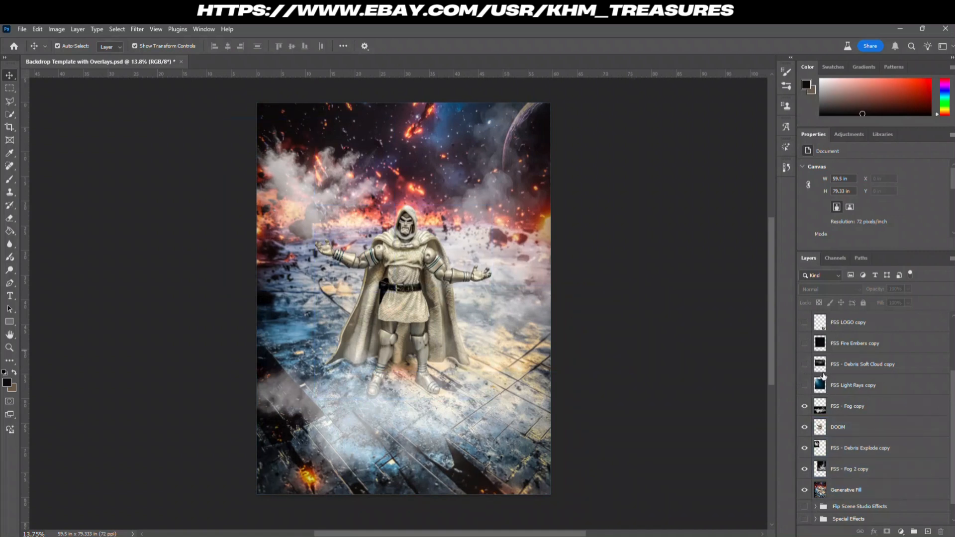
# Show the FSS Fire Embers copy layer and enlarge it to about 130%, down to the canvas's lower edge.
pyautogui.click(804, 343)
pyautogui.click(878, 343)
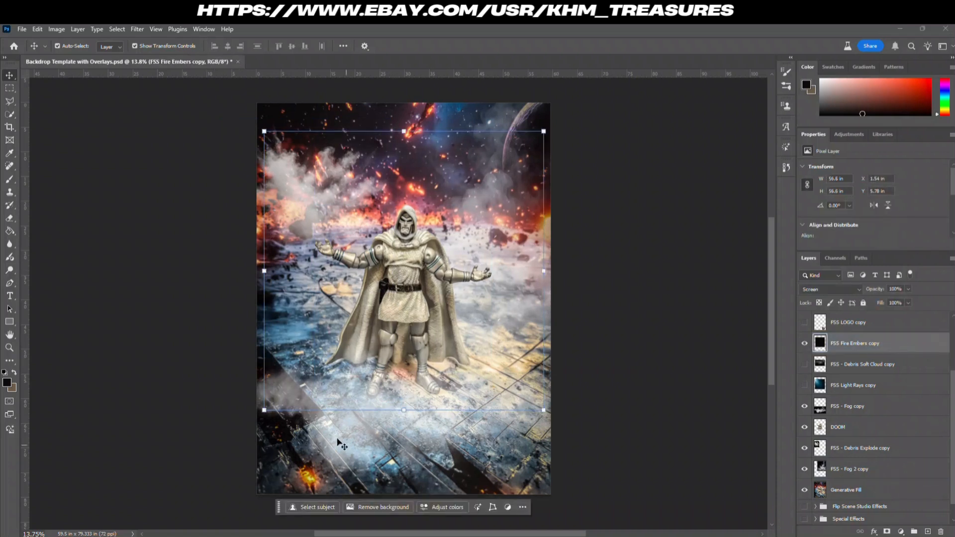
pyautogui.moveTo(404, 411); pyautogui.dragTo(397, 495)
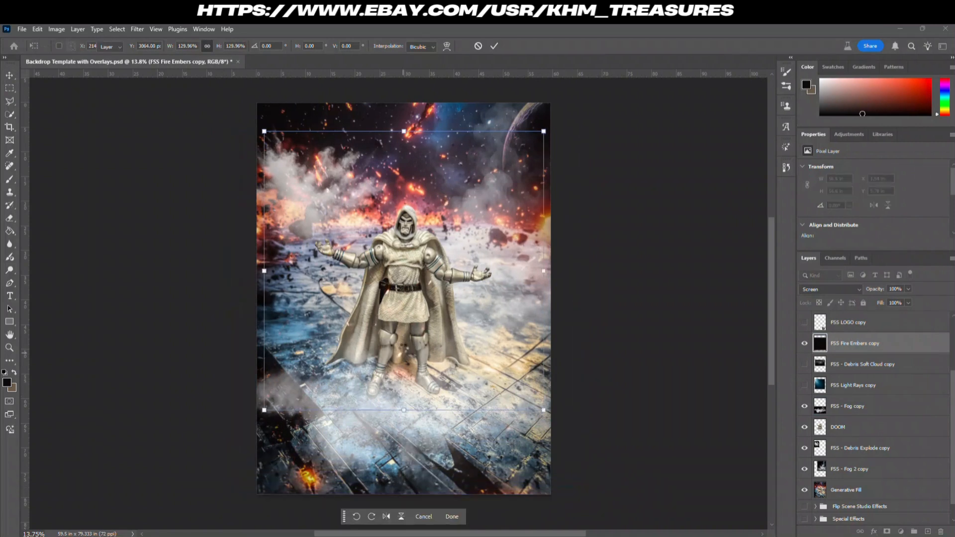
pyautogui.press('Return')
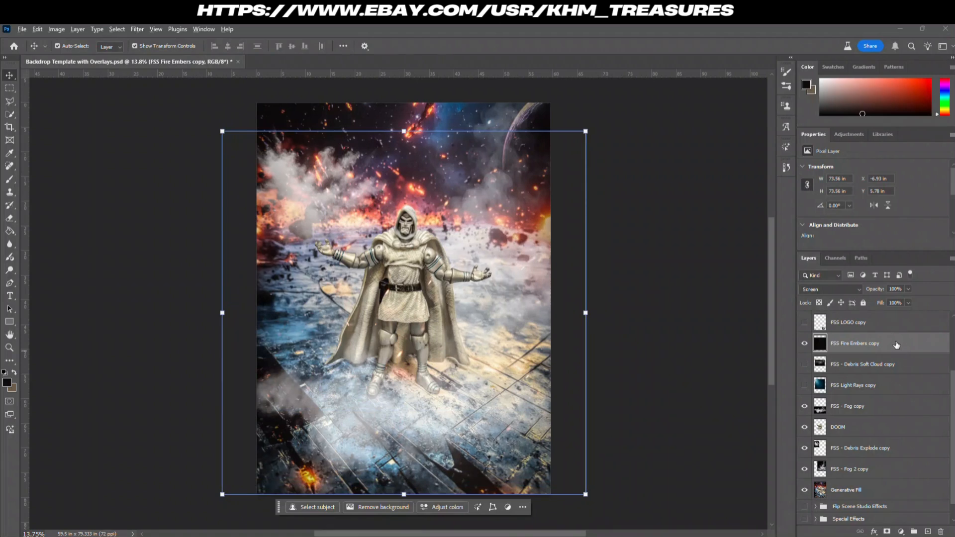
# Duplicate the fire embers layer, scale the duplicate to about 90%, rotate it about 30° and move it up over the scene's upper part.
pyautogui.hotkey('ctrl', 'j')
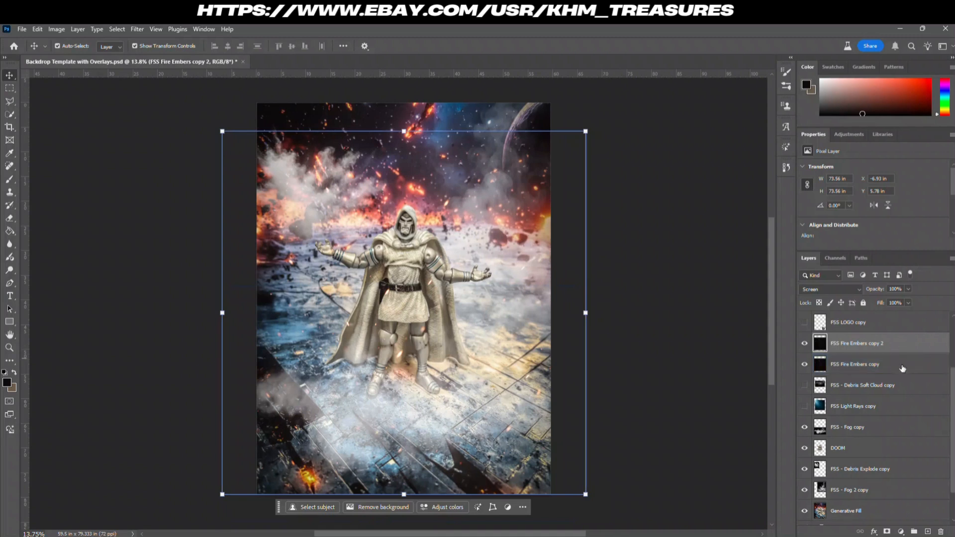
pyautogui.moveTo(586, 131); pyautogui.dragTo(550, 165)
pyautogui.moveTo(238, 326); pyautogui.dragTo(254, 244)
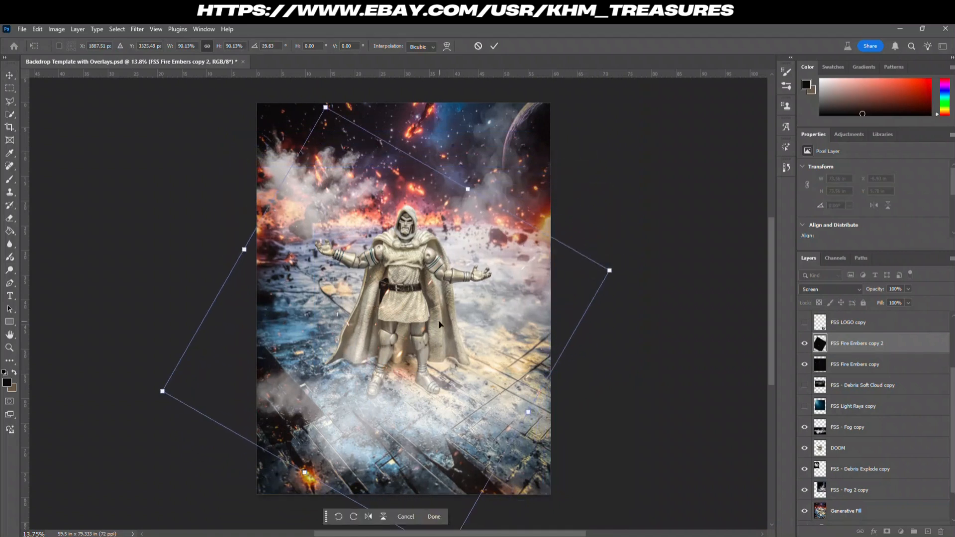
pyautogui.moveTo(439, 324); pyautogui.dragTo(428, 215)
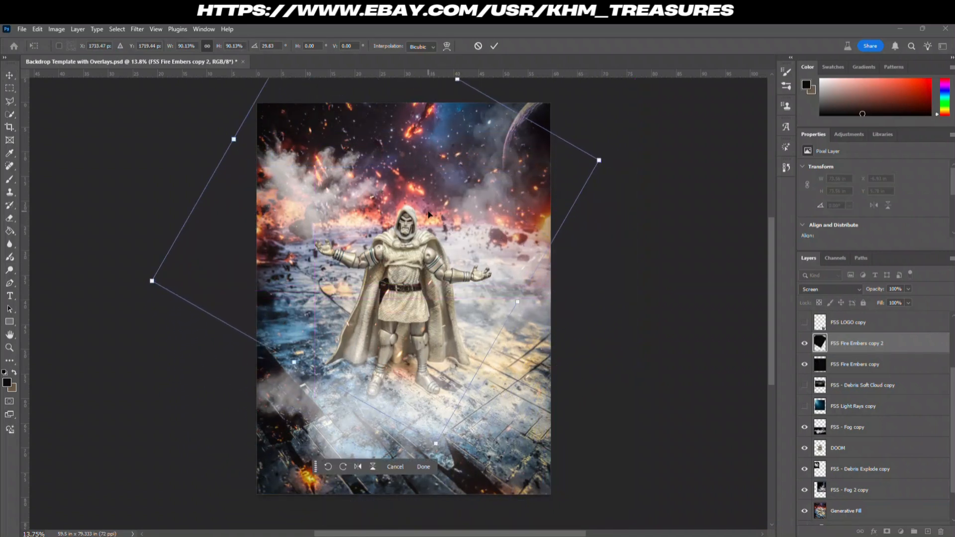
pyautogui.press('Return')
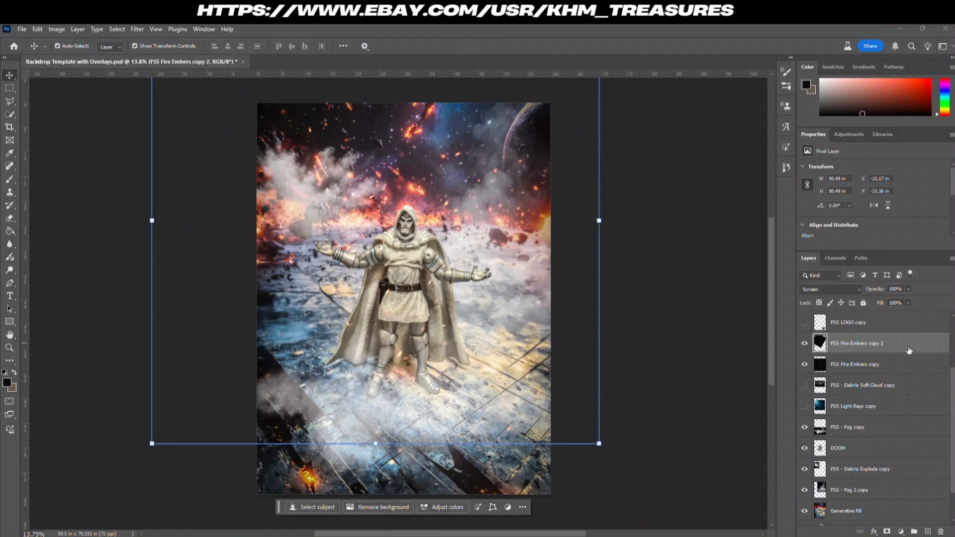
# Duplicate the rotated embers layer, scale the new copy to about 93%, rotate it about 17° and shift it down and to the right.
pyautogui.hotkey('ctrl', 'j')
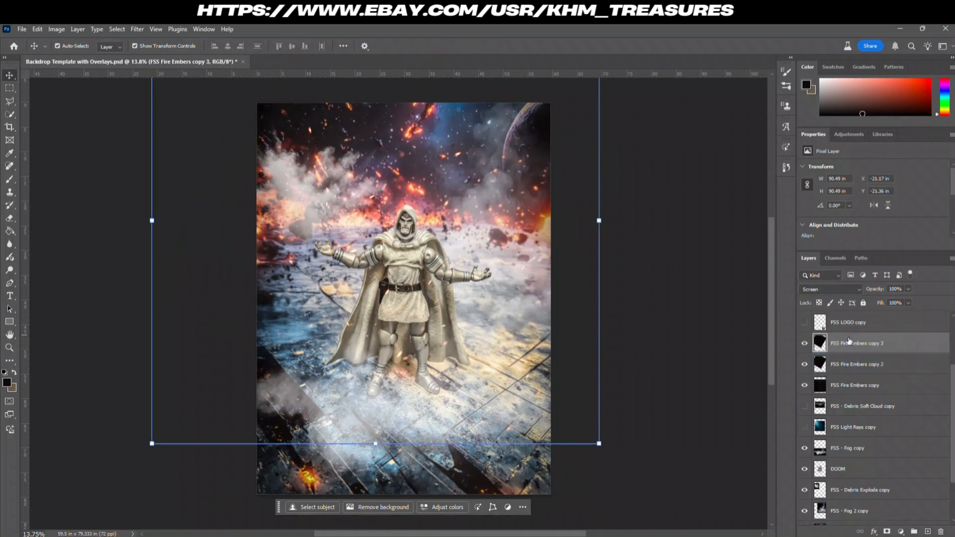
pyautogui.moveTo(600, 219); pyautogui.dragTo(567, 220)
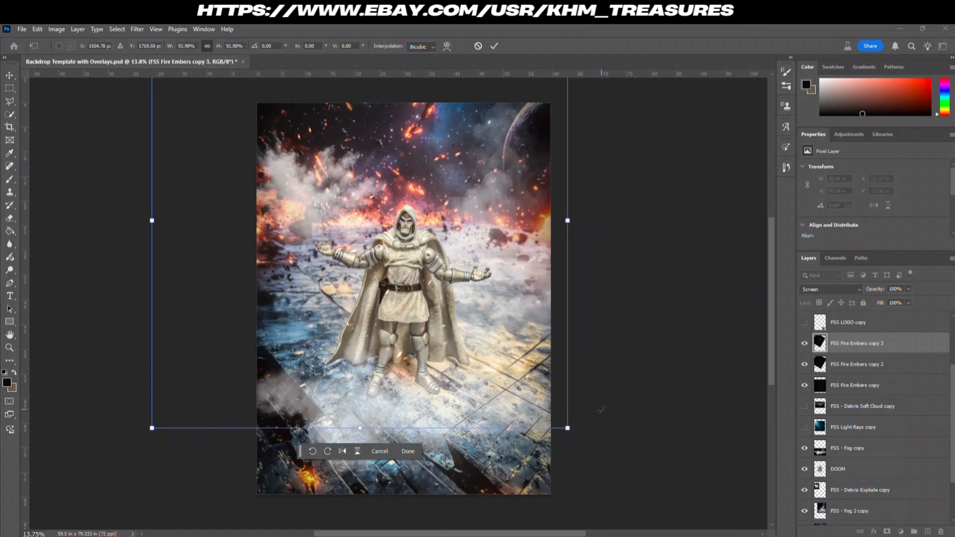
pyautogui.moveTo(601, 410); pyautogui.dragTo(566, 475)
pyautogui.moveTo(475, 191); pyautogui.dragTo(524, 239)
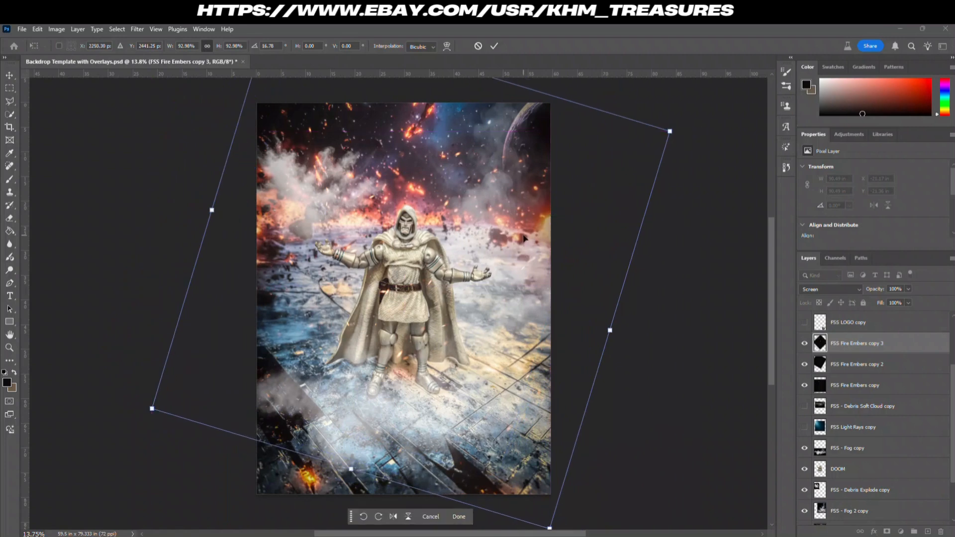
pyautogui.press('Escape')
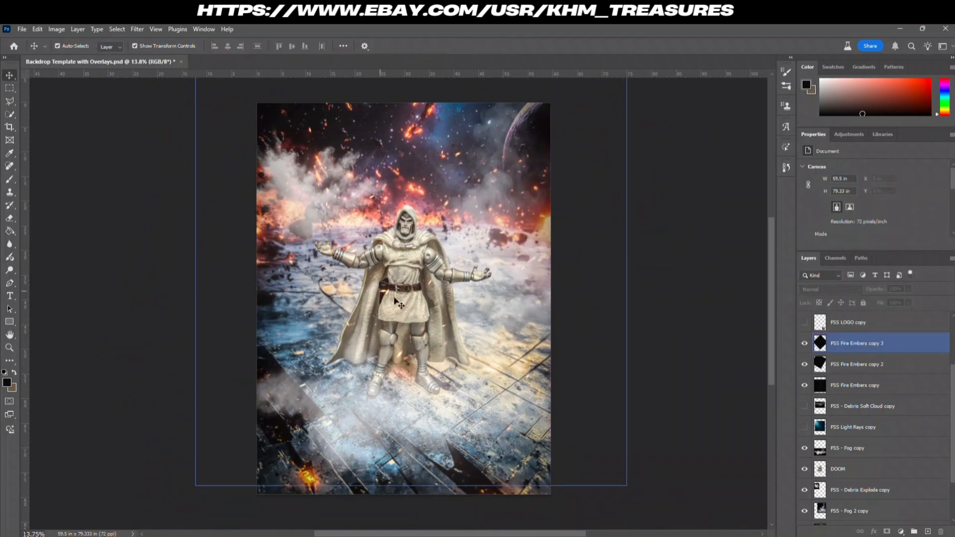
# Inspect the embers around the figure up close and show the FSS Light Rays copy layer.
pyautogui.scroll(2, 424, 304)
pyautogui.scroll(2, 392, 277)
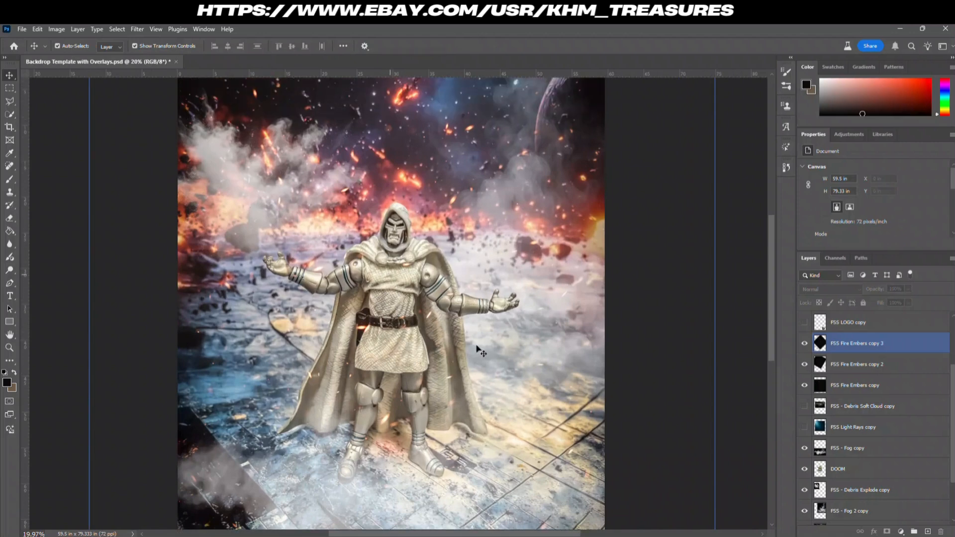
pyautogui.scroll(-2, 477, 350)
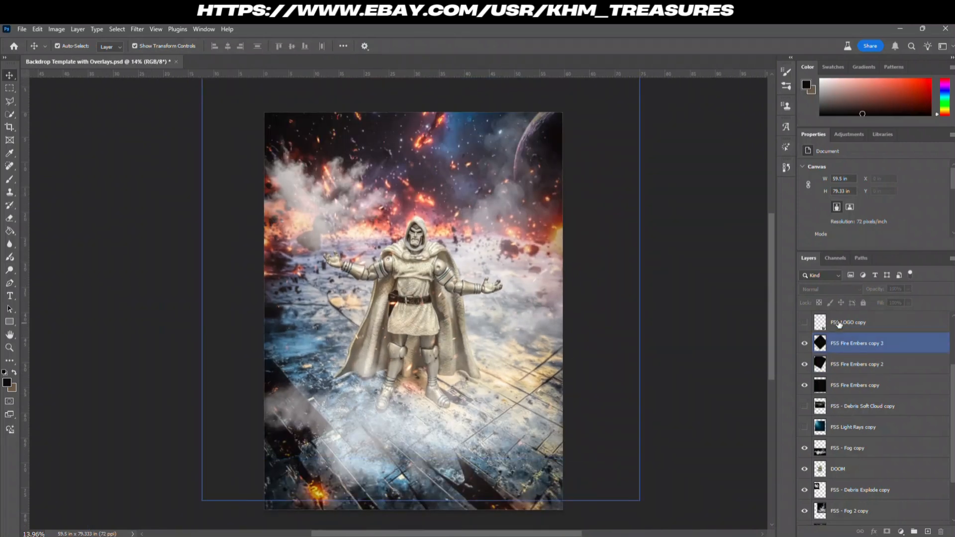
pyautogui.click(805, 428)
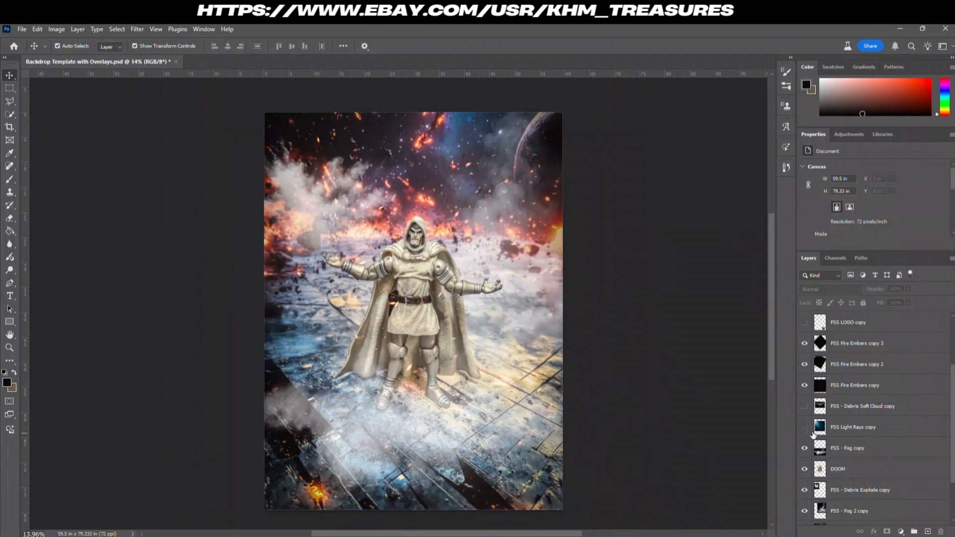
pyautogui.click(805, 429)
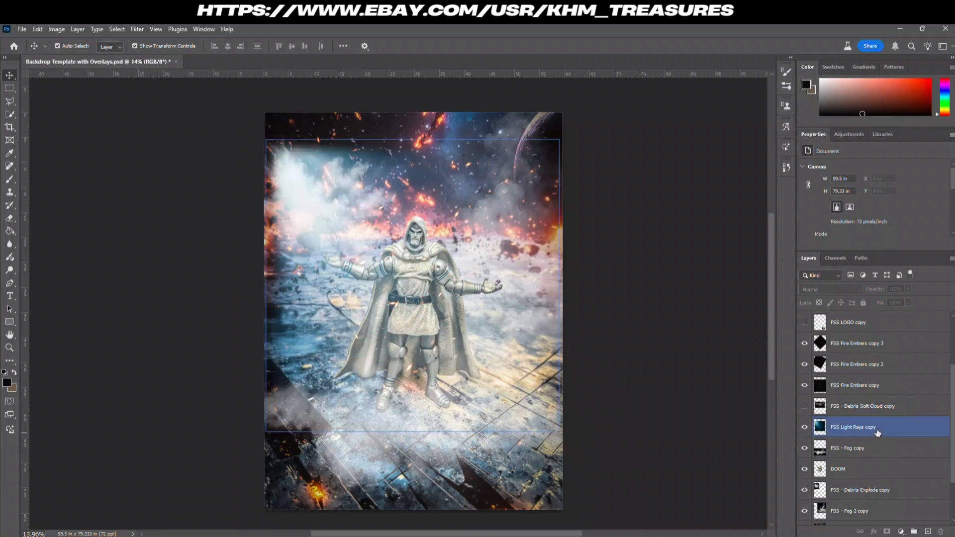
# Move the light rays up and to the left and enlarge them to about 73 in wide, covering the canvas's top corners.
pyautogui.moveTo(310, 203); pyautogui.dragTo(340, 254)
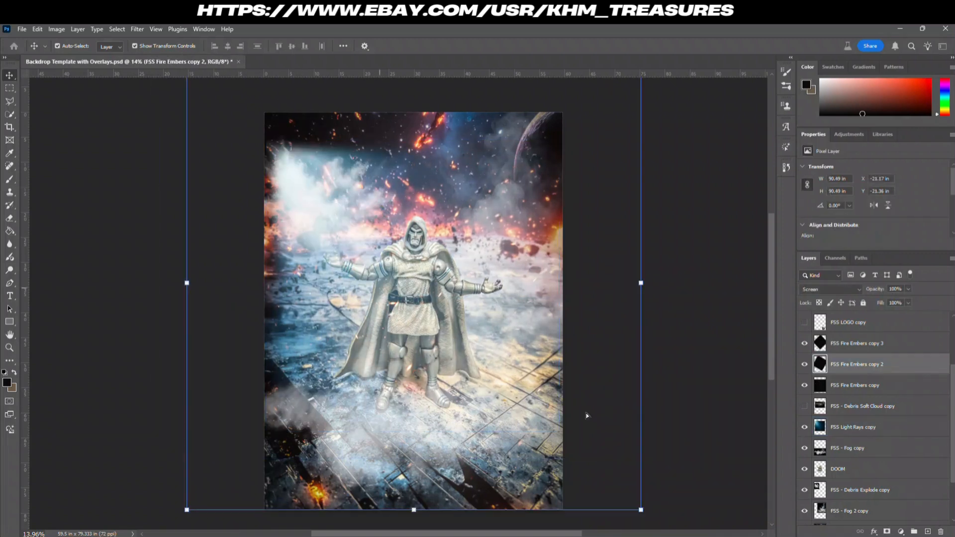
pyautogui.hotkey('ctrl', 'z')
pyautogui.click(873, 427)
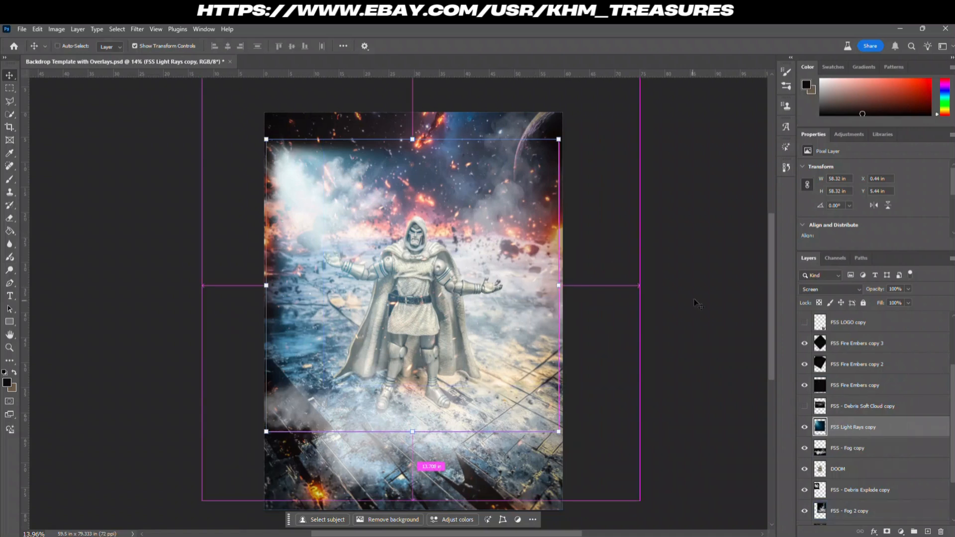
pyautogui.hotkey('ctrl', 'h')
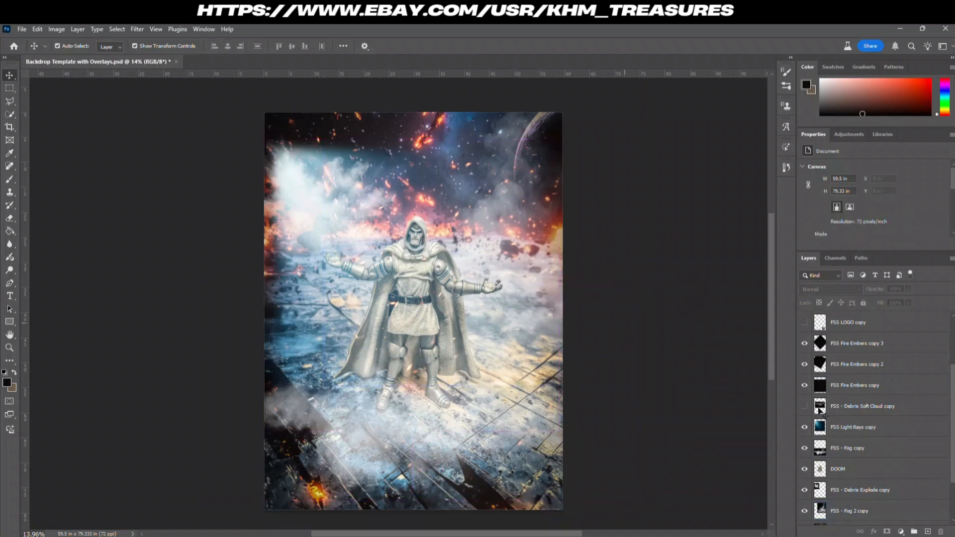
pyautogui.hotkey('ctrl', 'h')
pyautogui.moveTo(674, 311); pyautogui.dragTo(634, 253)
pyautogui.hotkey('ctrl', 't')
pyautogui.moveTo(526, 377); pyautogui.dragTo(595, 460)
pyautogui.press('Return')
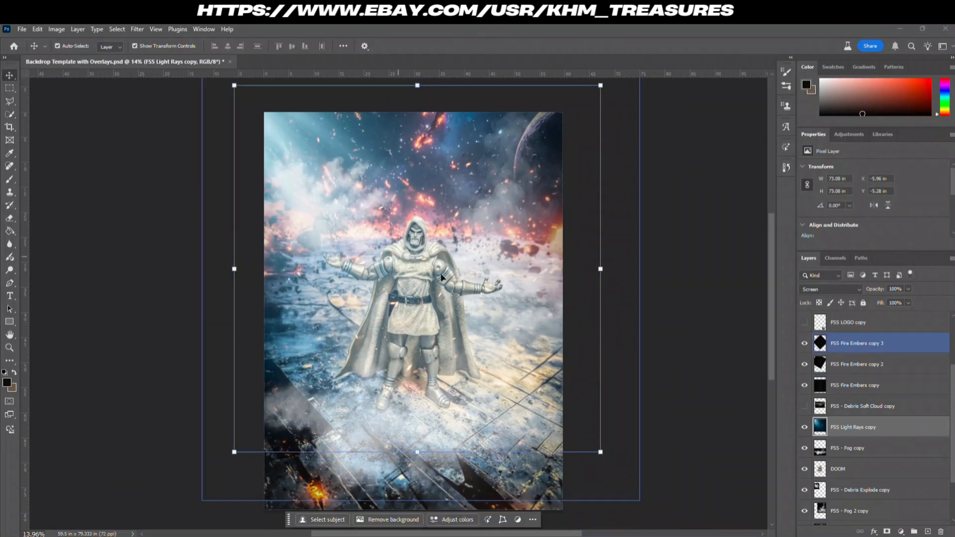
# Recolor the FSS Light Rays copy layer with Hue/Saturation, setting the hue to +180.
pyautogui.click(57, 28)
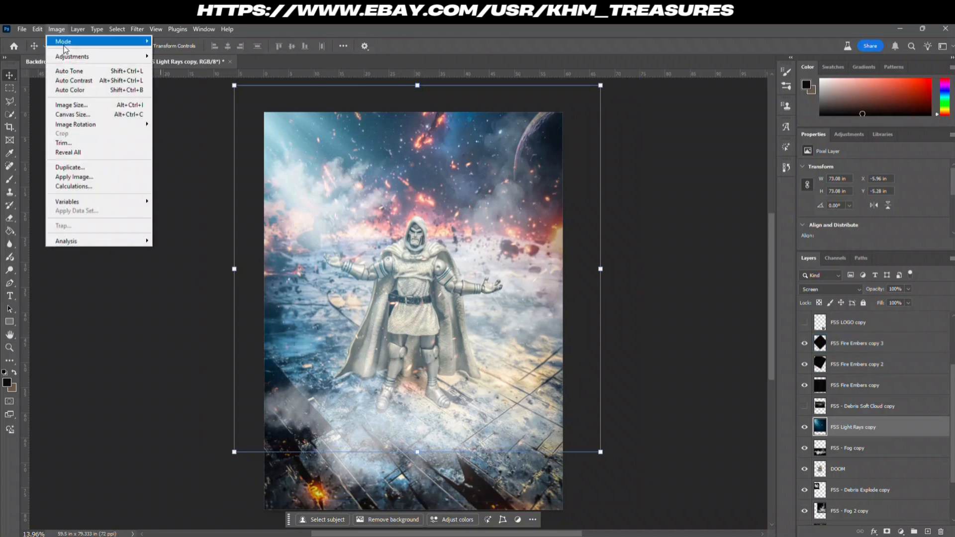
pyautogui.moveTo(71, 60)
pyautogui.click(182, 109)
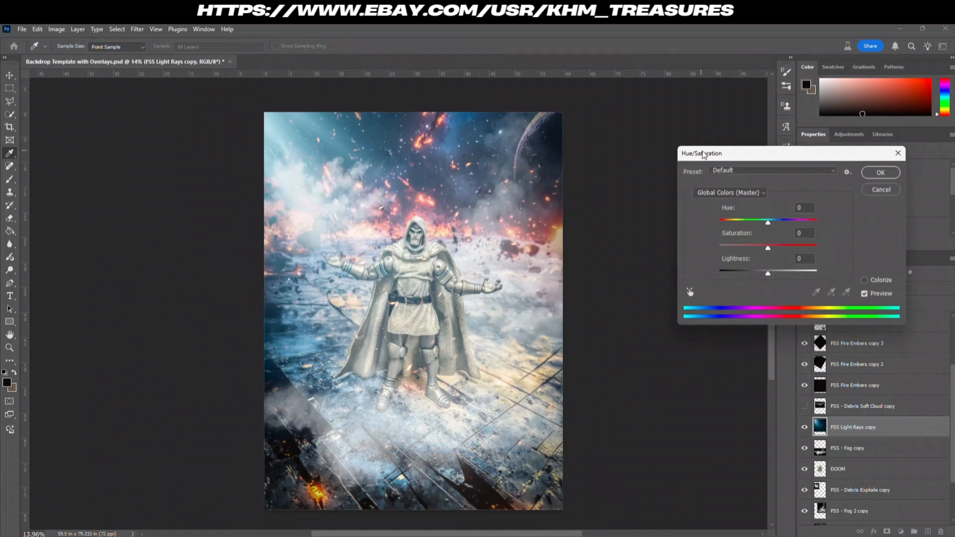
pyautogui.moveTo(767, 223); pyautogui.dragTo(836, 237)
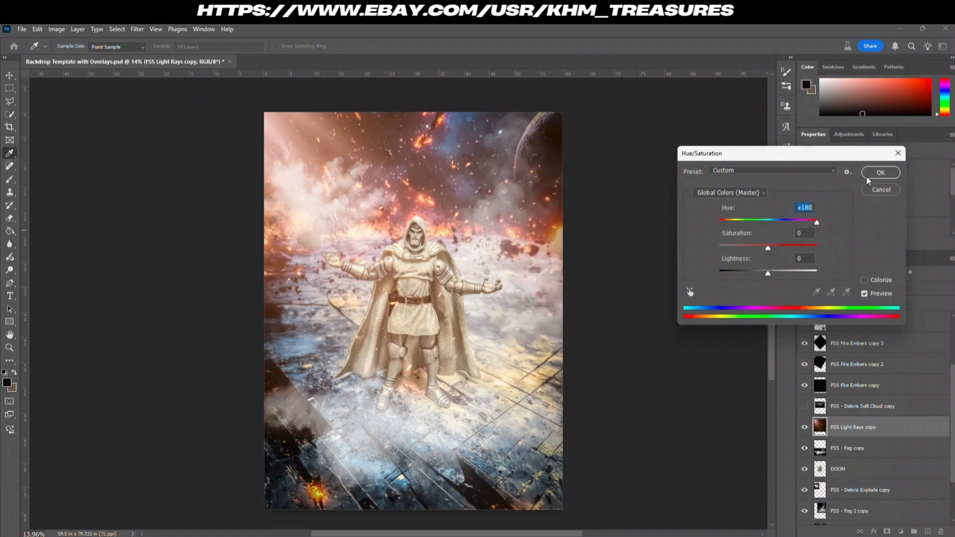
pyautogui.moveTo(768, 248)
pyautogui.mouseDown()
pyautogui.moveTo(751, 248)
pyautogui.moveTo(766, 249)
pyautogui.moveTo(759, 244)
pyautogui.mouseUp()
pyautogui.click(881, 172)
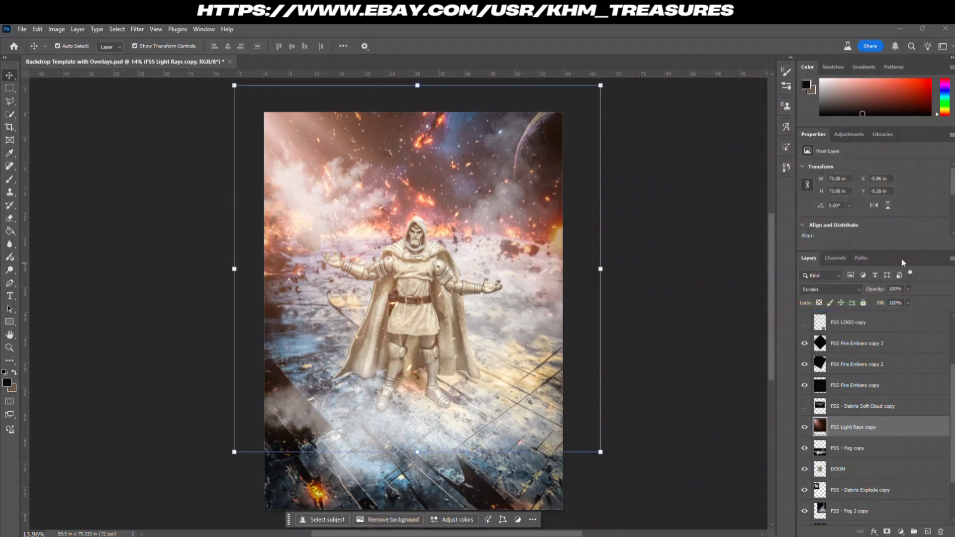
# Lower the opacity of the FSS Light Rays copy layer to about 68%.
pyautogui.click(908, 289)
pyautogui.moveTo(889, 300); pyautogui.dragTo(889, 299)
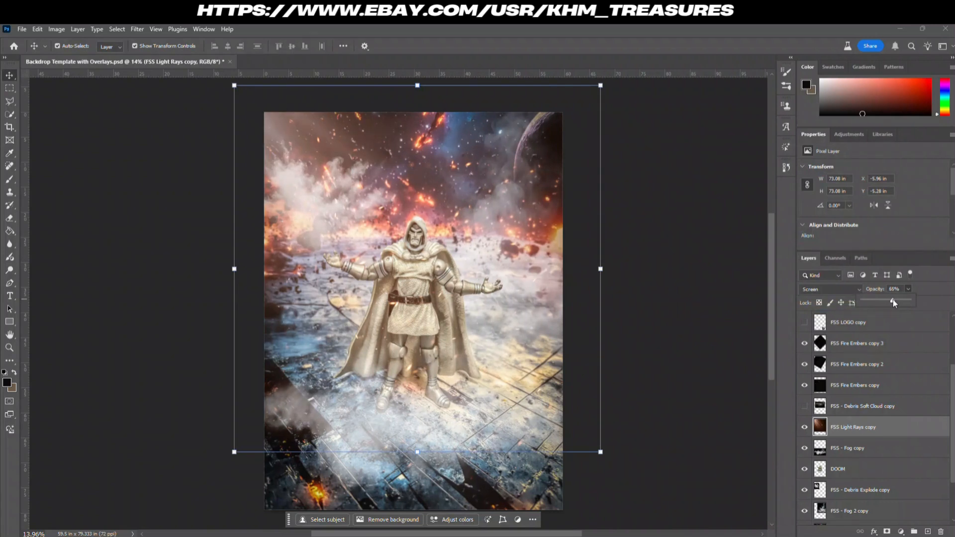
# Lower the FSS Light Rays copy layer's opacity to about 59% and deselect the layer.
pyautogui.click(662, 267)
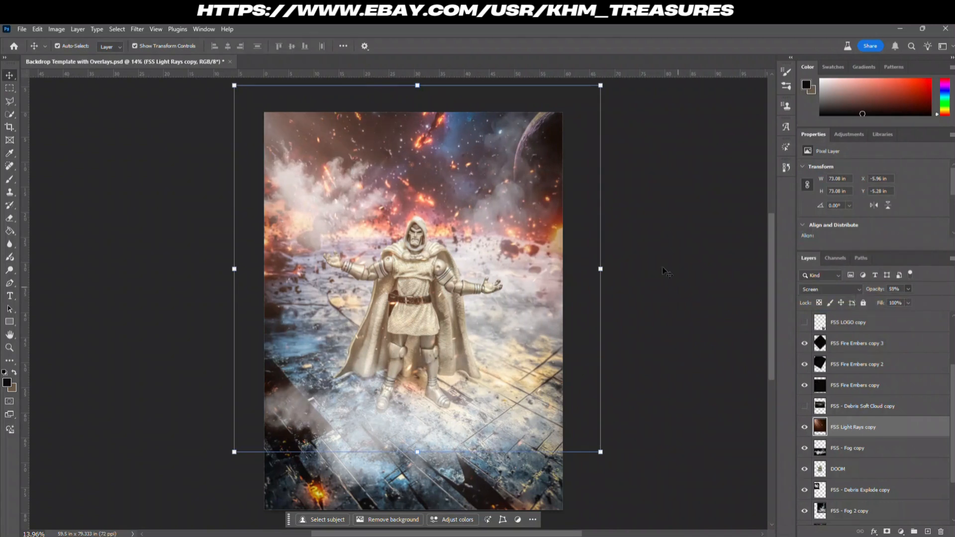
pyautogui.click(661, 267)
pyautogui.click(461, 360)
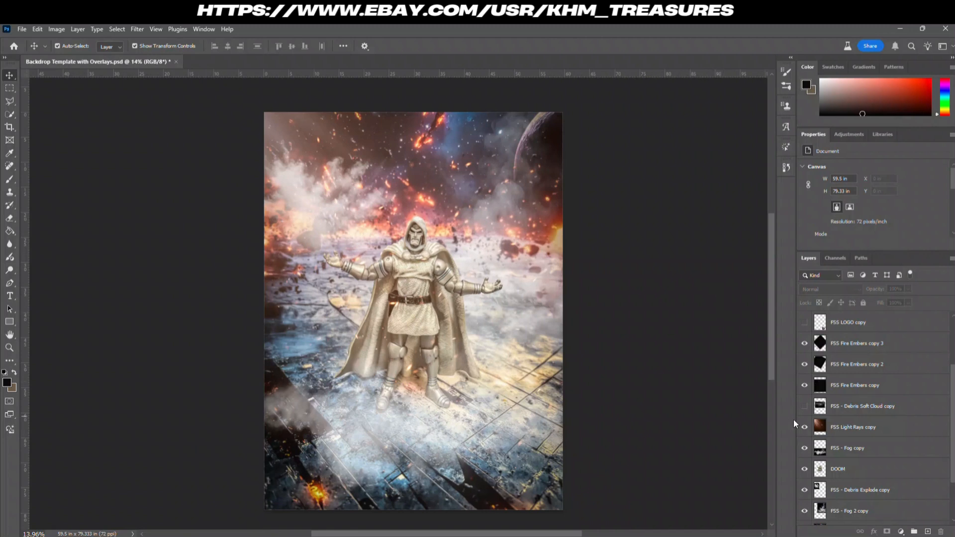
# Merge all layers from FSS Fire Embers copy 3 down to Generative Fill into a single layer.
pyautogui.scroll(1, 886, 421)
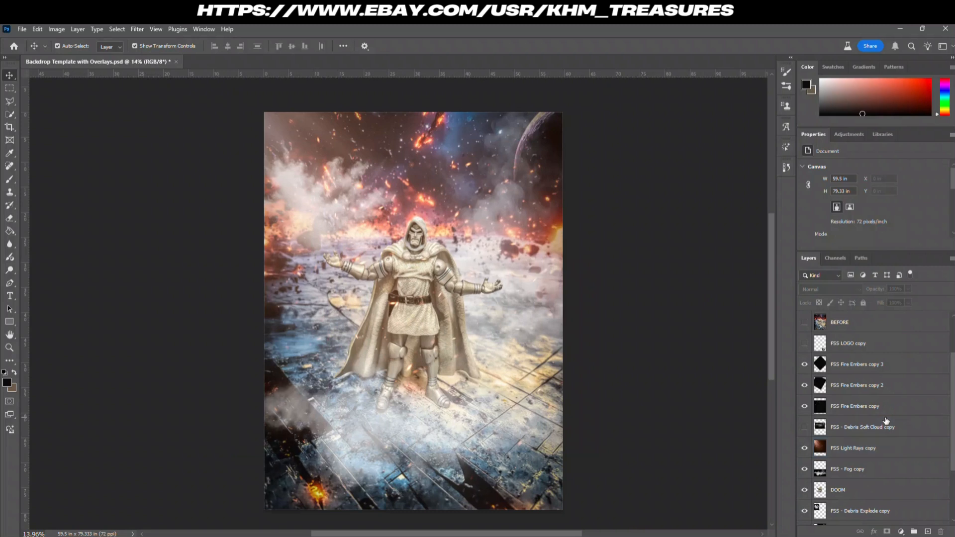
pyautogui.scroll(-1, 883, 420)
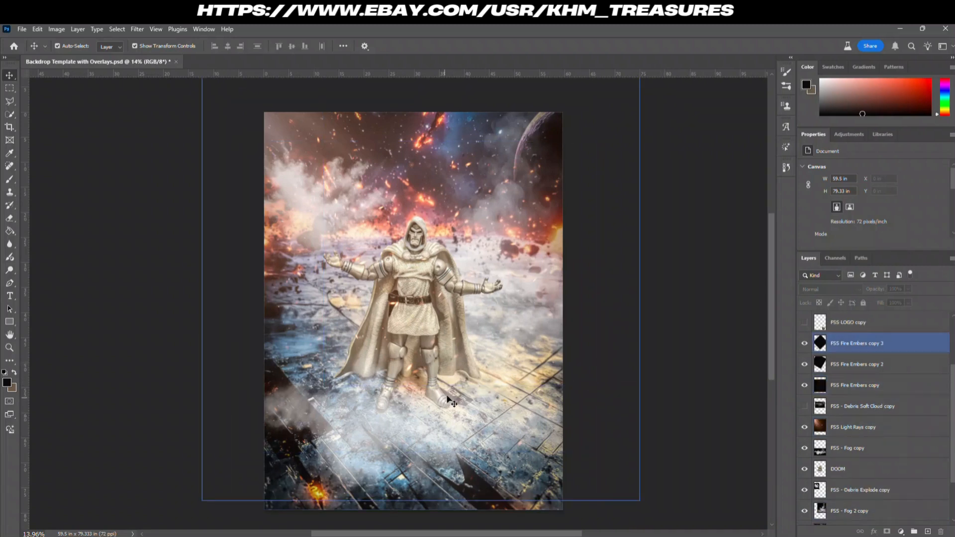
pyautogui.click(906, 341)
pyautogui.scroll(3, 871, 378)
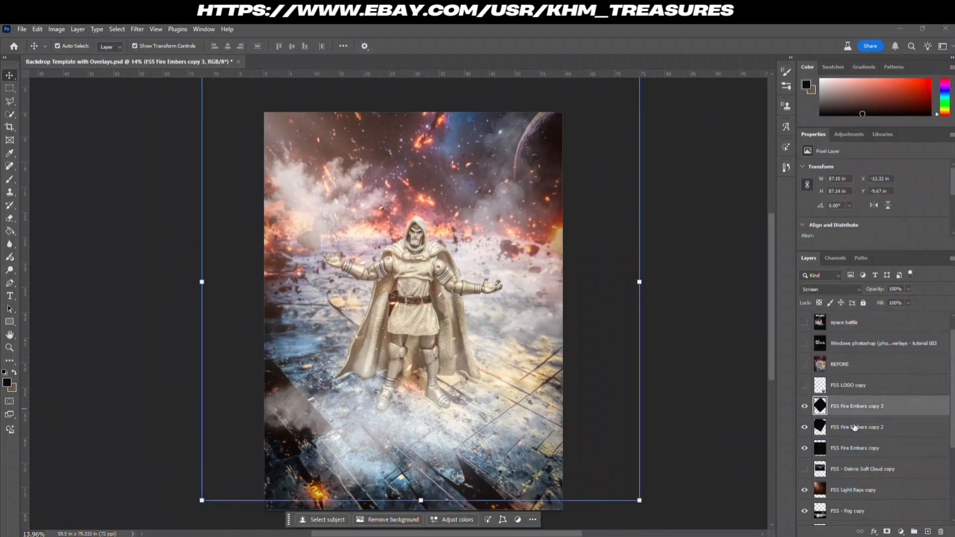
pyautogui.scroll(-5, 875, 448)
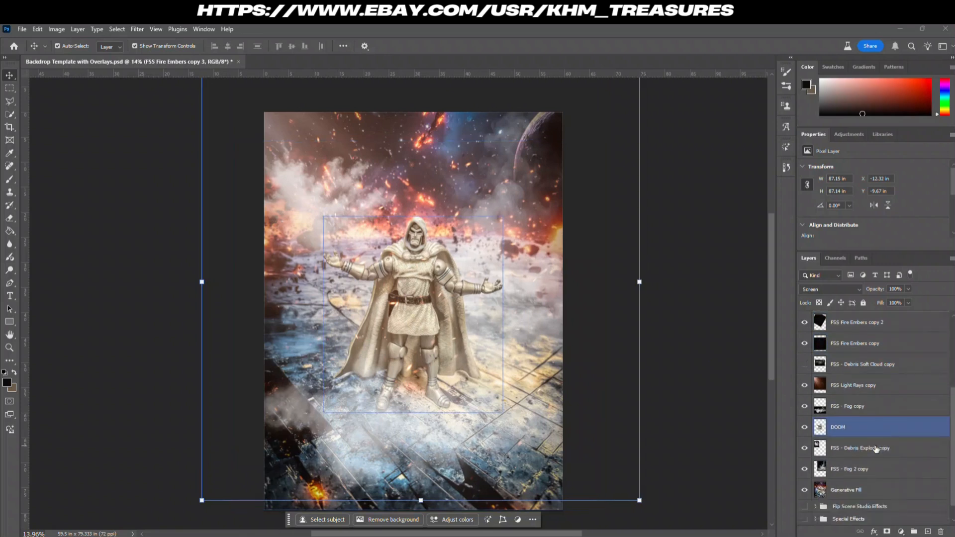
pyautogui.scroll(-1, 877, 449)
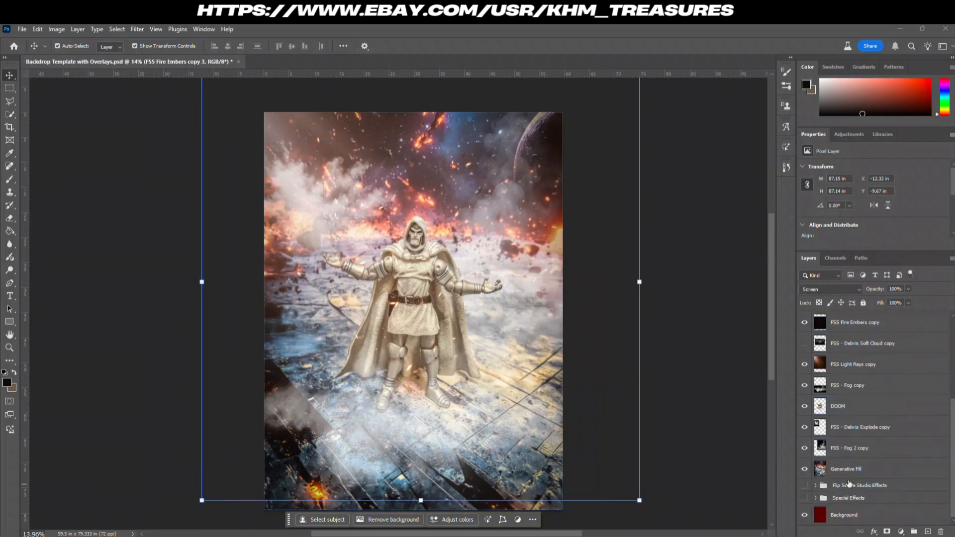
pyautogui.keyDown('shift'); pyautogui.click(902, 475); pyautogui.keyUp('shift')
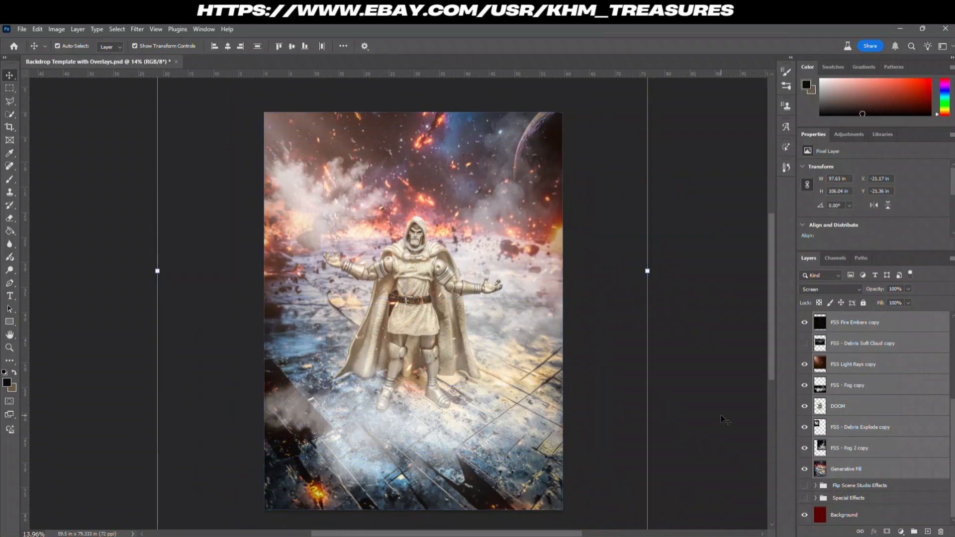
pyautogui.hotkey('ctrl', 'e')
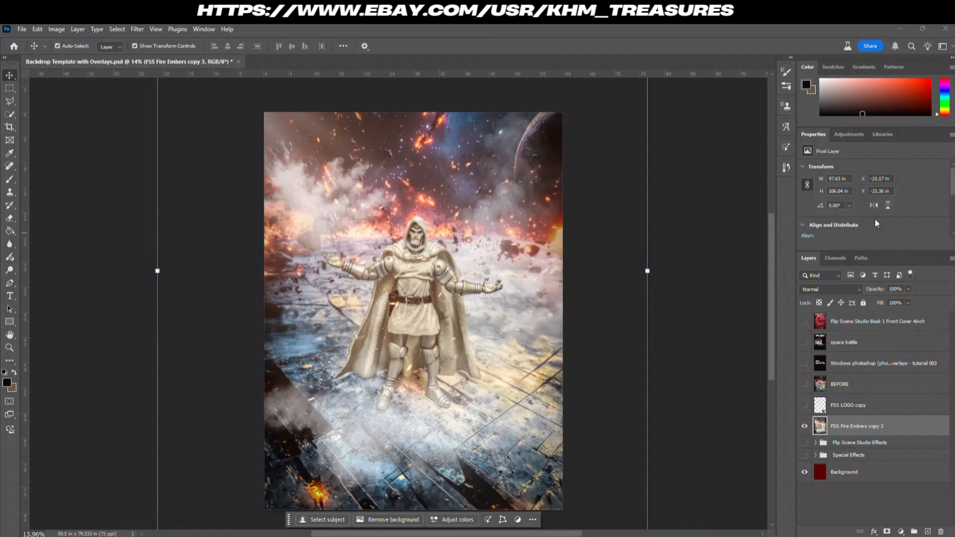
# Apply the Creative Dark Fade adjustment preset above the merged image and set its group's opacity to about 33%.
pyautogui.click(841, 133)
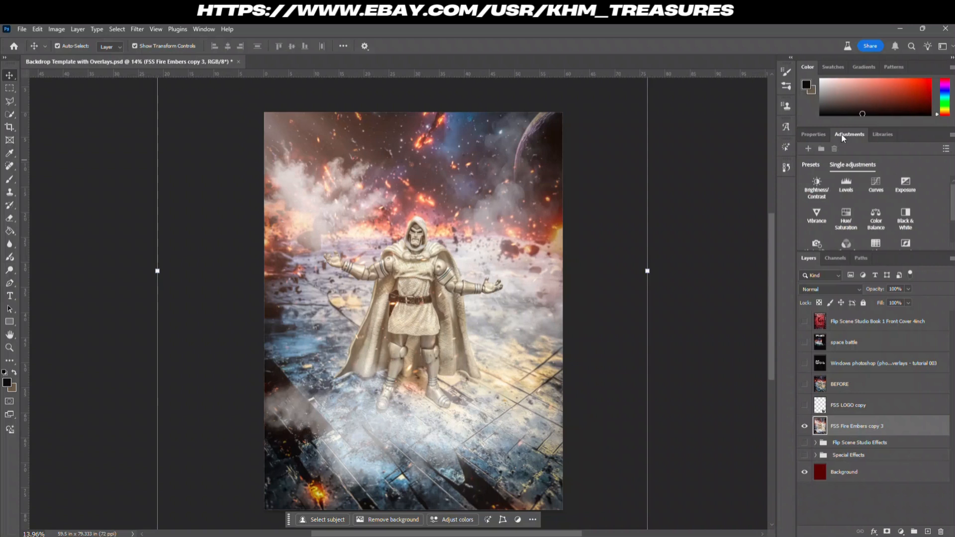
pyautogui.click(811, 166)
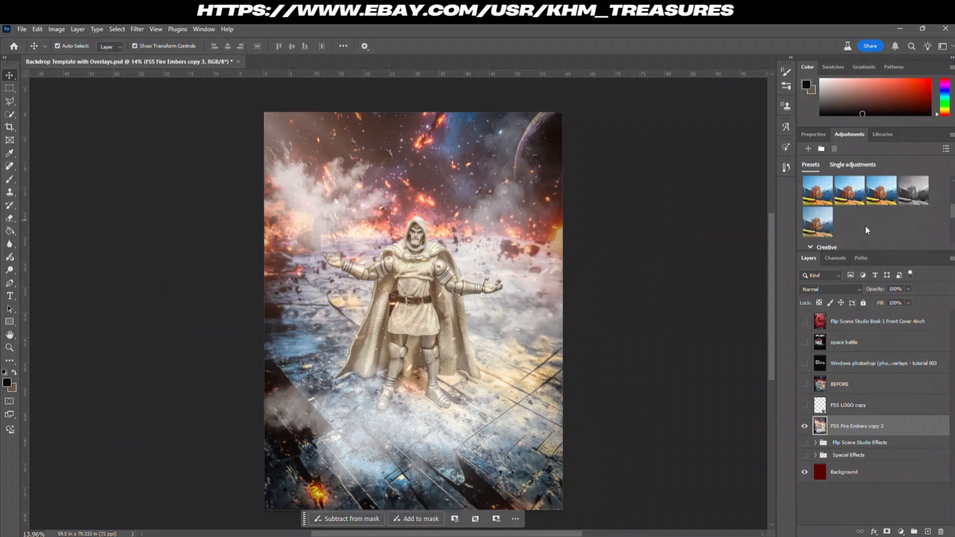
pyautogui.scroll(-3, 867, 230)
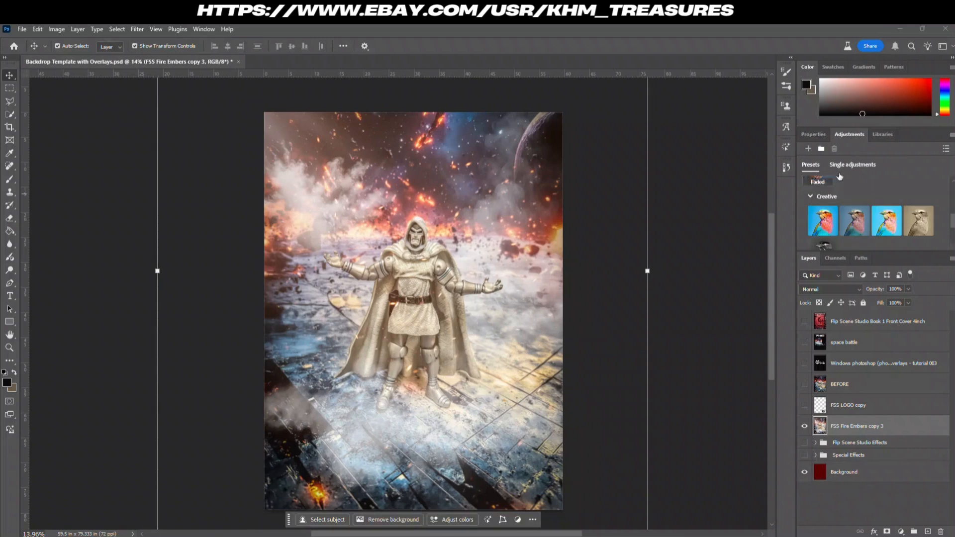
pyautogui.click(856, 222)
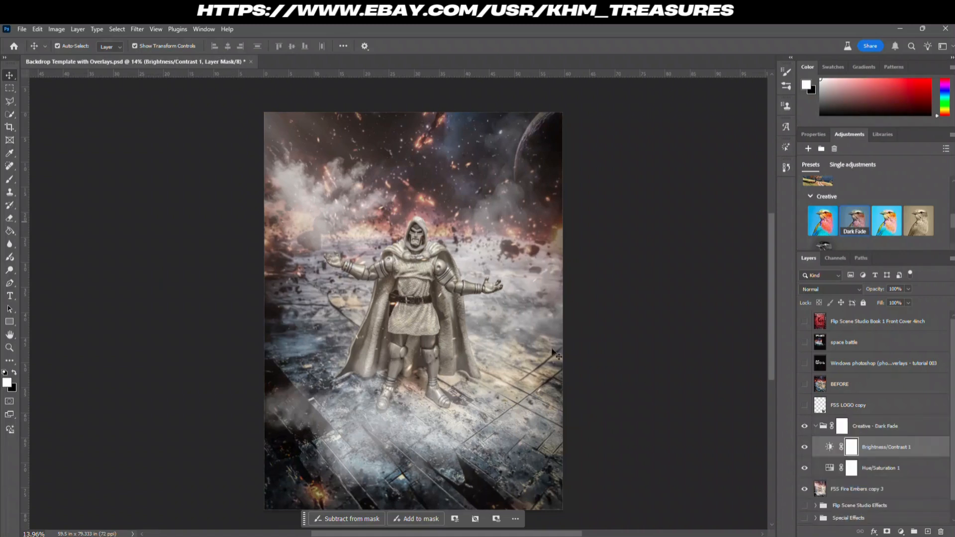
pyautogui.click(812, 429)
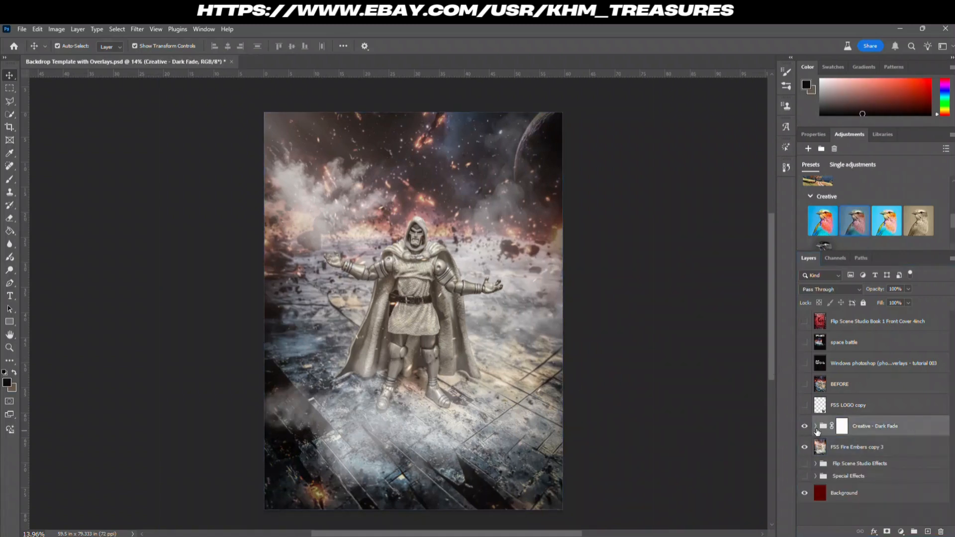
pyautogui.click(816, 426)
pyautogui.click(908, 290)
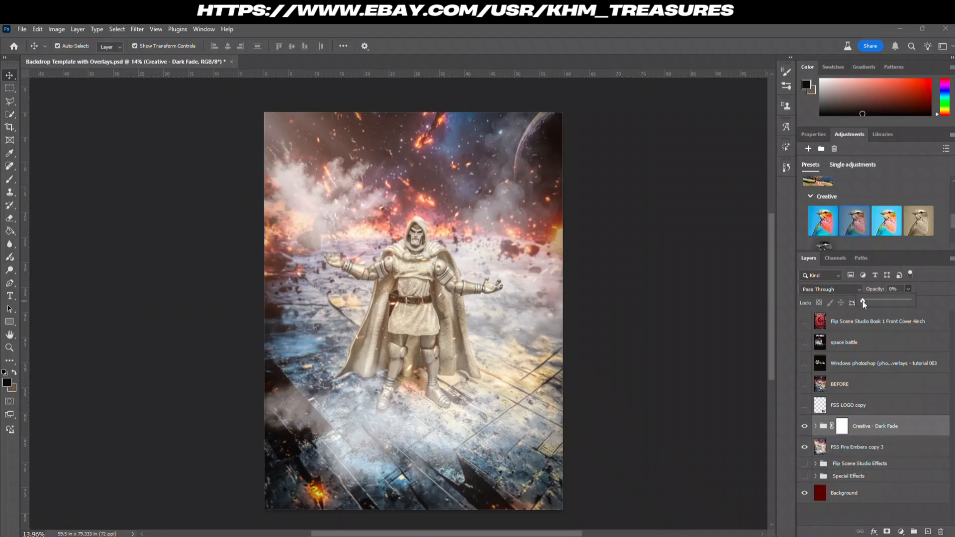
pyautogui.moveTo(864, 304); pyautogui.dragTo(880, 304)
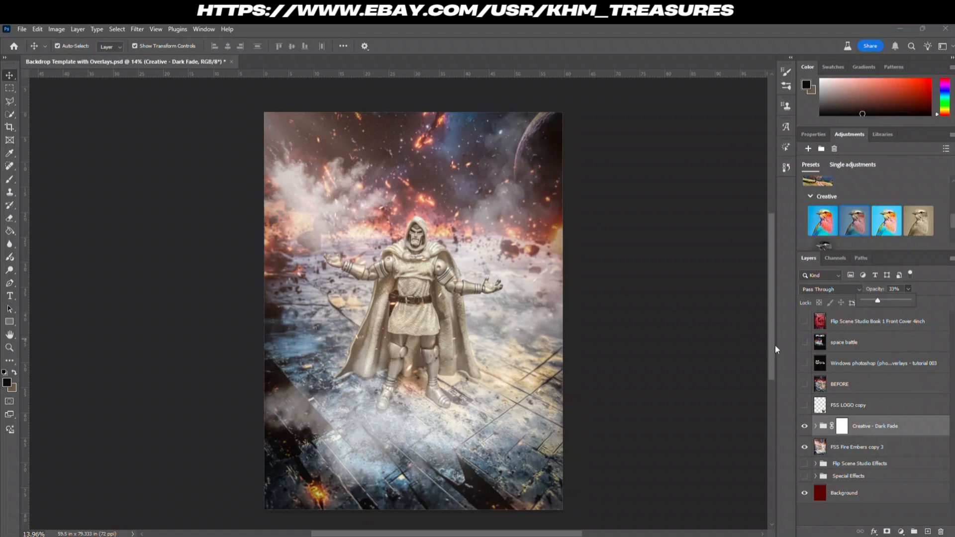
# Merge the Creative - Dark Fade group with the FSS Fire Embers copy 3 layer.
pyautogui.click(869, 447)
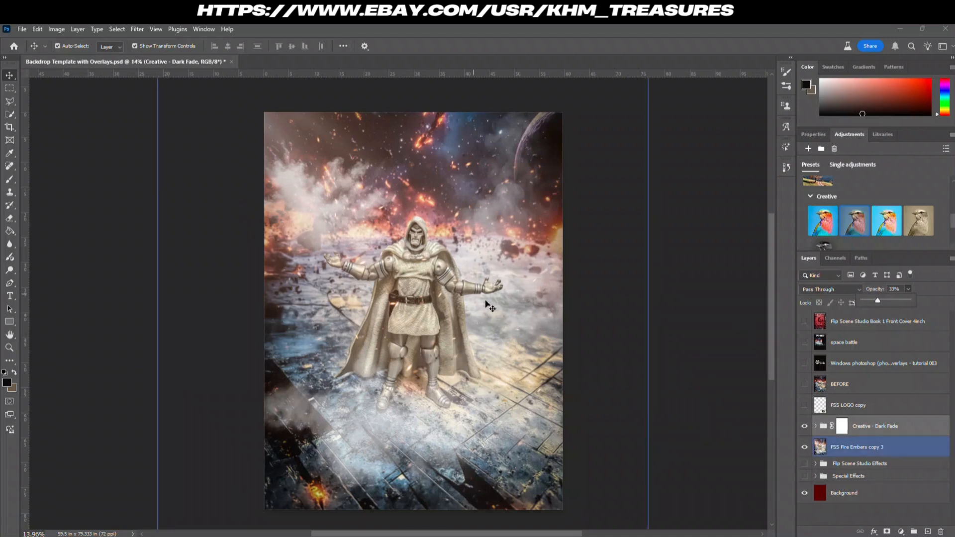
pyautogui.click(861, 450)
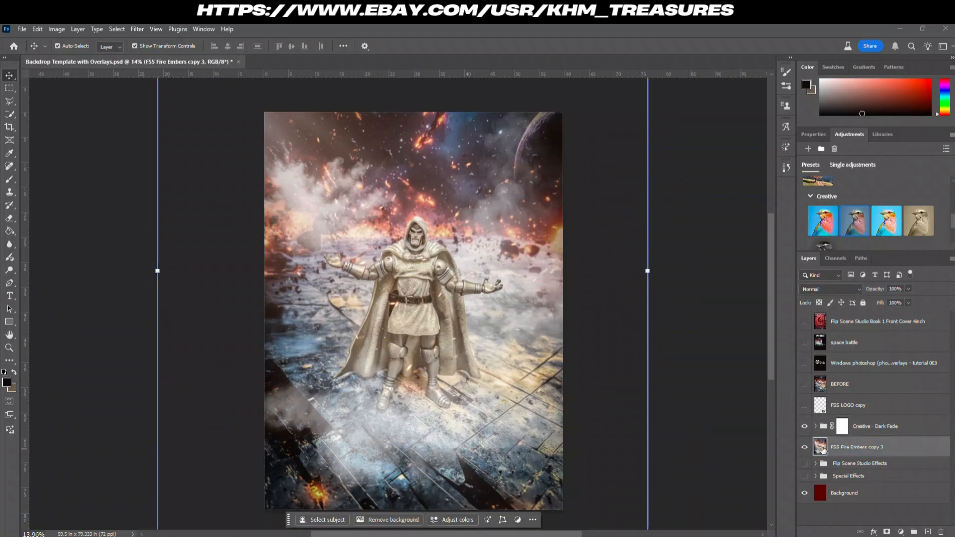
pyautogui.click(879, 429)
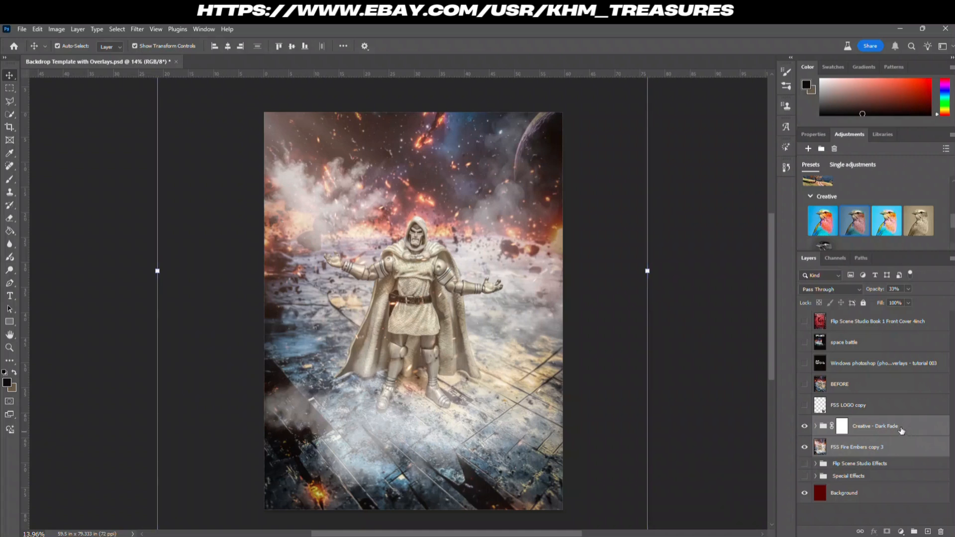
pyautogui.hotkey('ctrl', 'e')
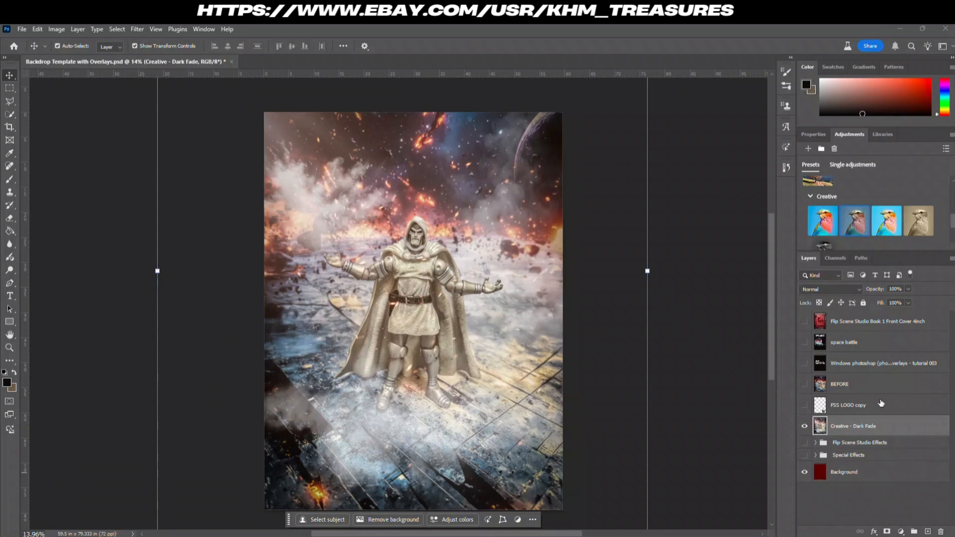
# Add a Levels adjustment above the Creative - Dark Fade layer with the black input at 25 and the white input at 226.
pyautogui.click(848, 168)
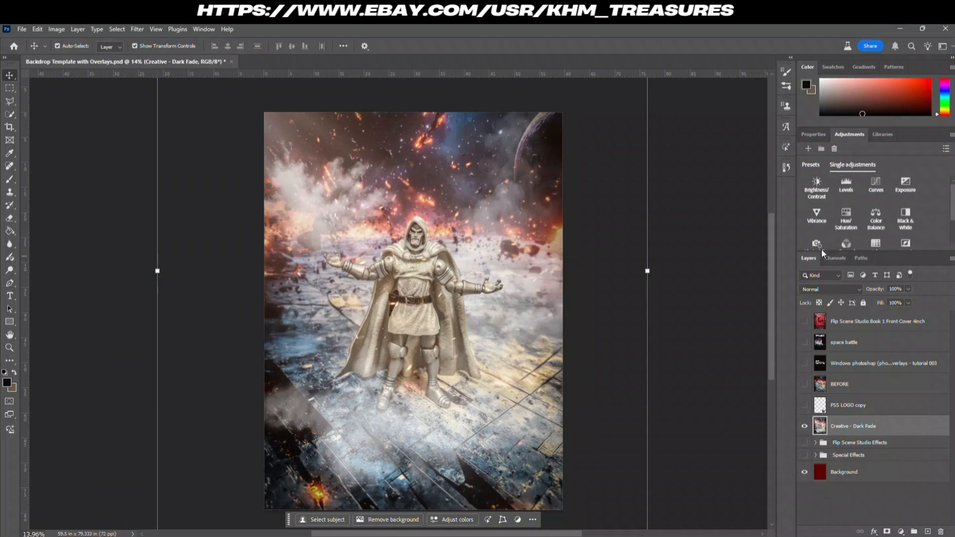
pyautogui.click(846, 189)
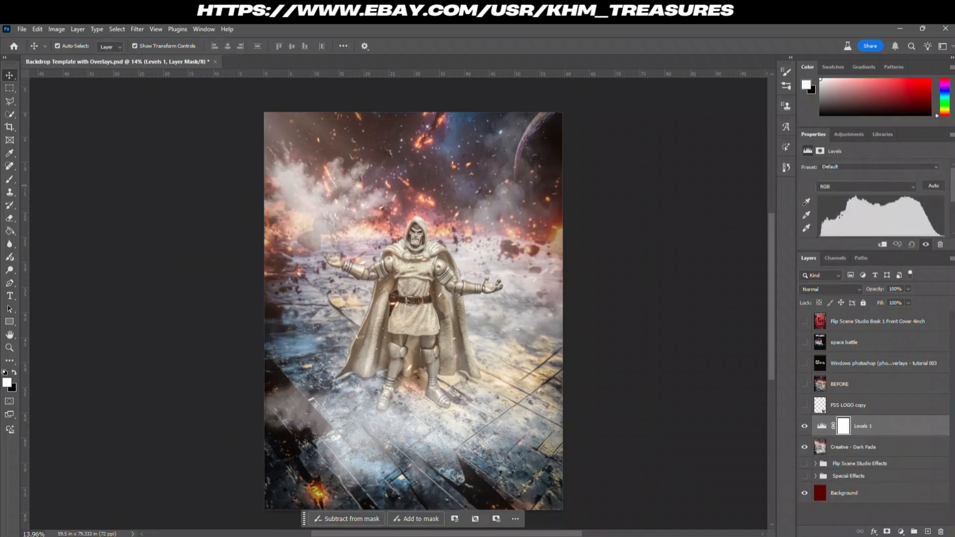
pyautogui.scroll(-2, 845, 225)
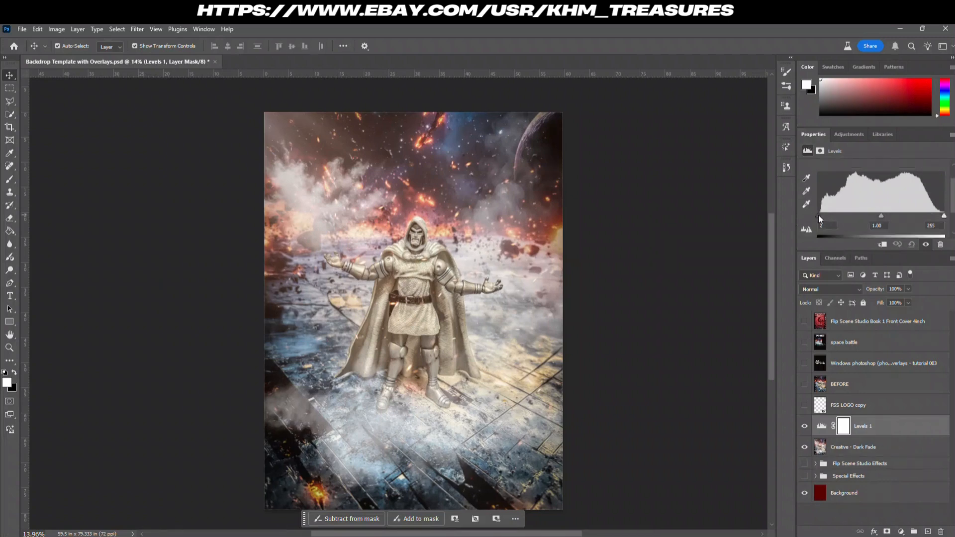
pyautogui.moveTo(821, 217); pyautogui.dragTo(831, 218)
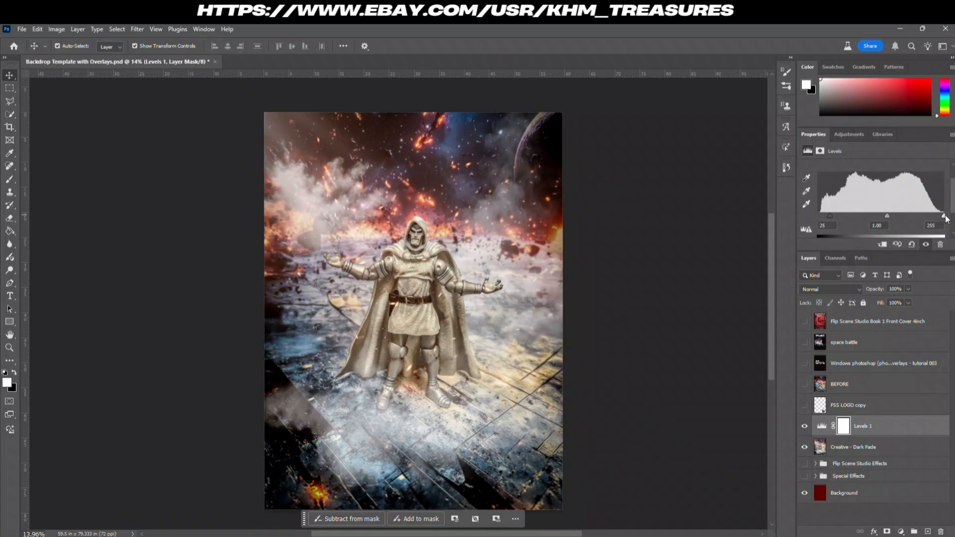
pyautogui.moveTo(944, 217); pyautogui.dragTo(935, 217)
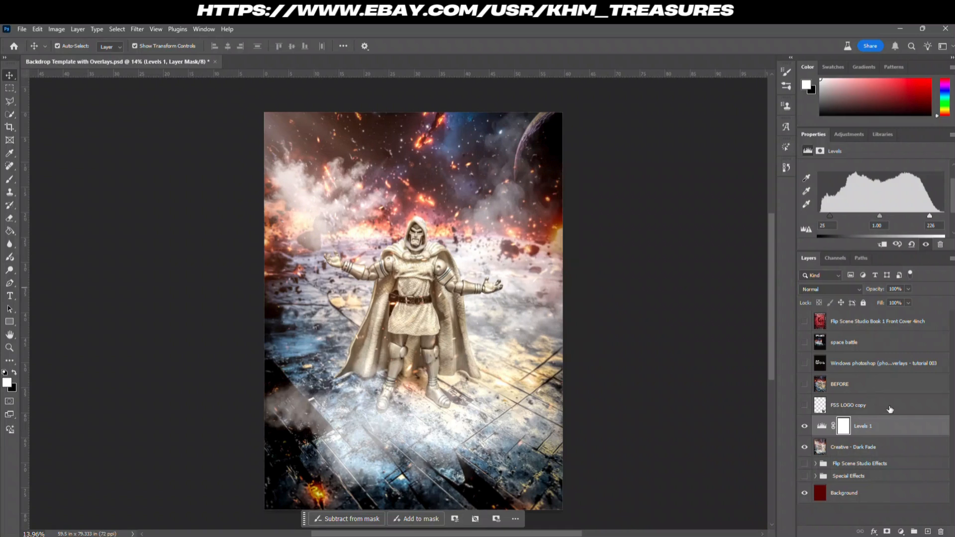
pyautogui.click(619, 289)
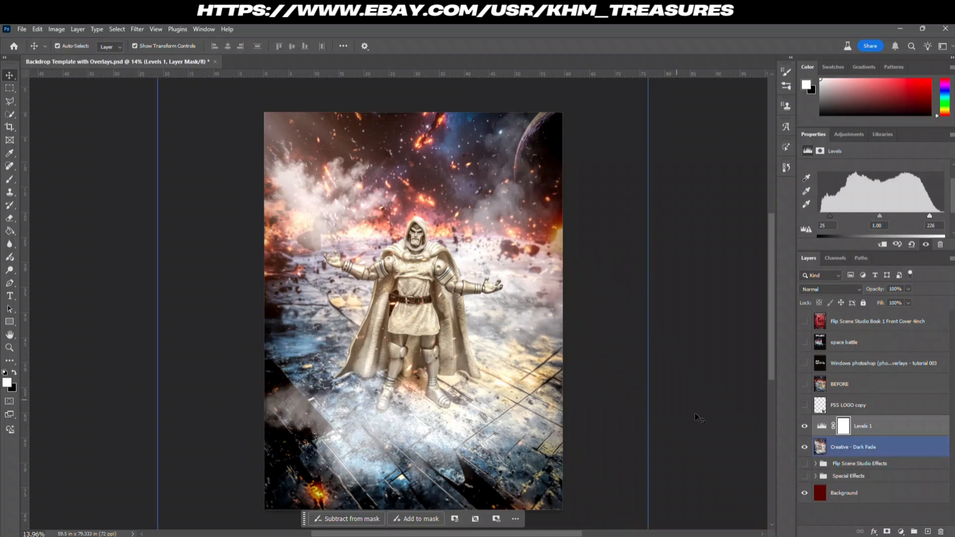
# Merge the Levels adjustment with the Creative - Dark Fade layer.
pyautogui.click(901, 450)
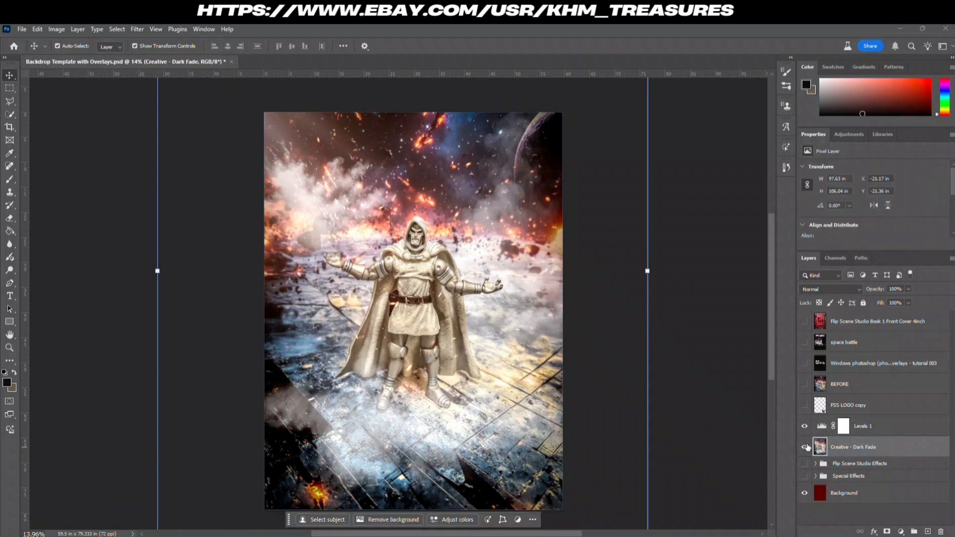
pyautogui.keyDown('ctrl'); pyautogui.click(898, 428); pyautogui.keyUp('ctrl')
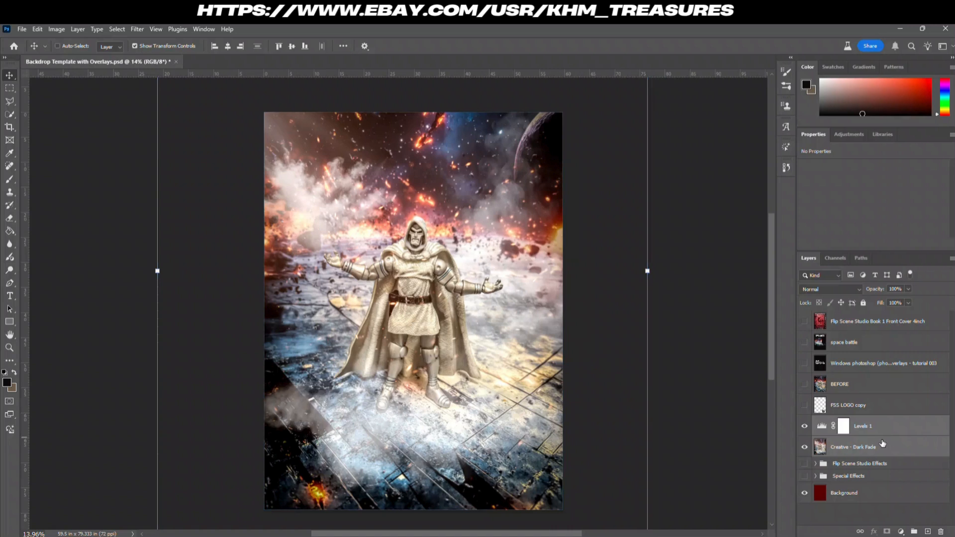
pyautogui.hotkey('ctrl', 'e')
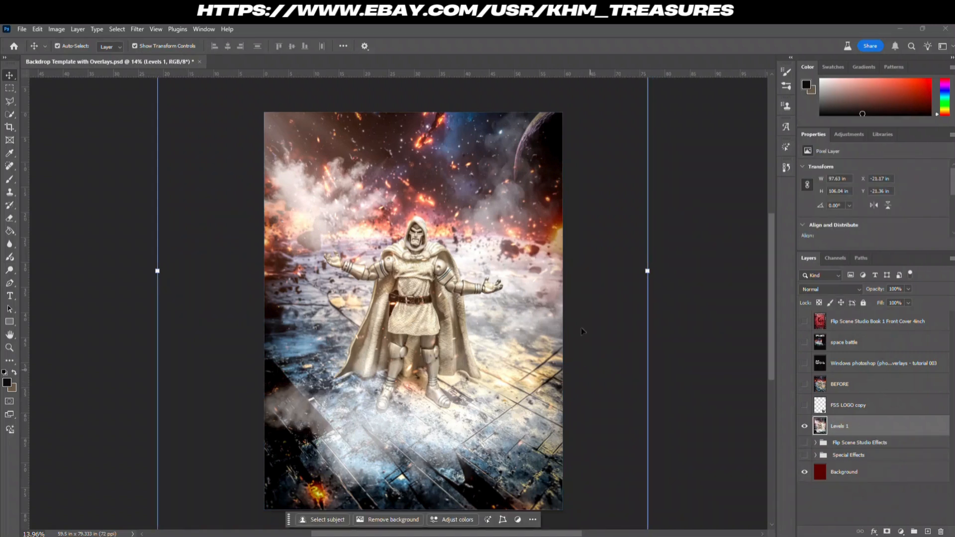
# Show the FSS LOGO copy layer and lower its opacity to about 55% as a watermark.
pyautogui.click(805, 406)
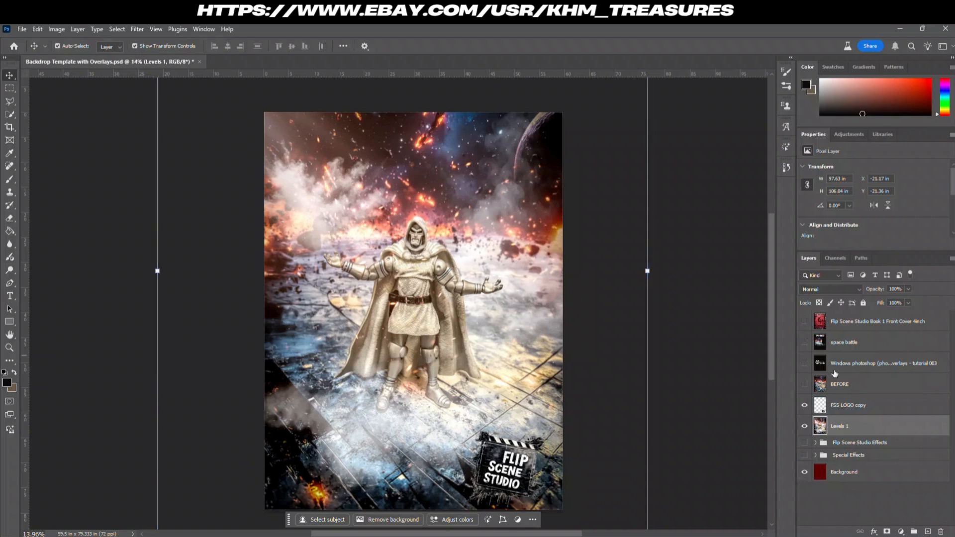
pyautogui.click(888, 409)
pyautogui.click(908, 289)
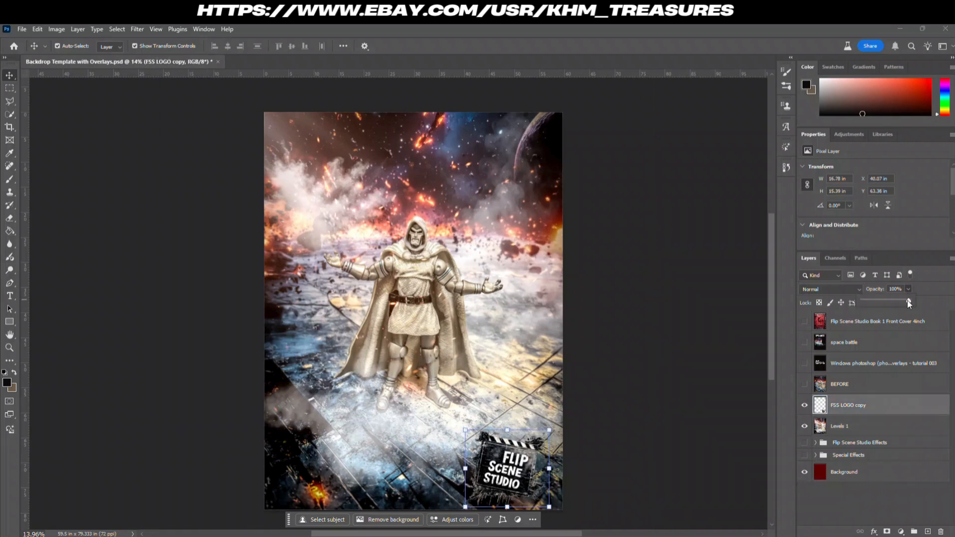
pyautogui.moveTo(894, 301); pyautogui.dragTo(894, 301)
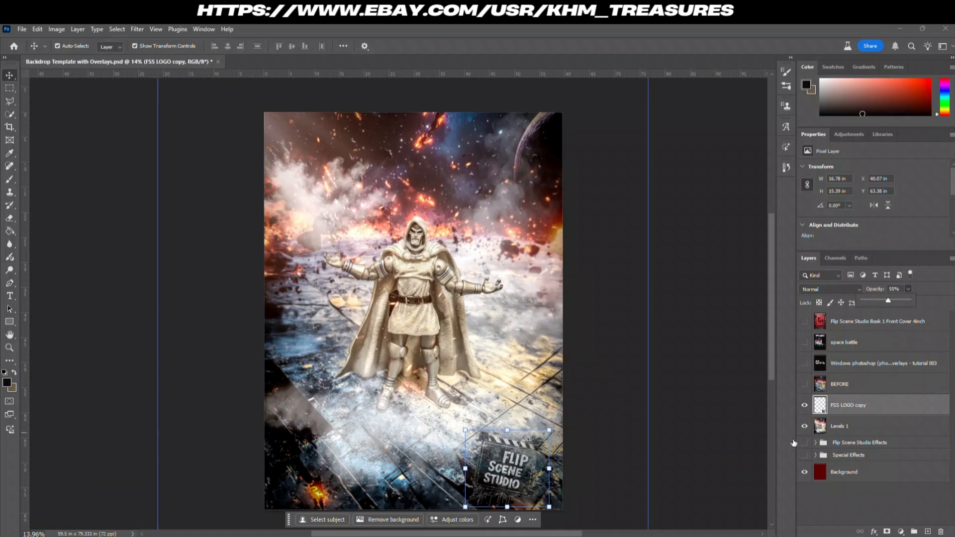
pyautogui.click(676, 372)
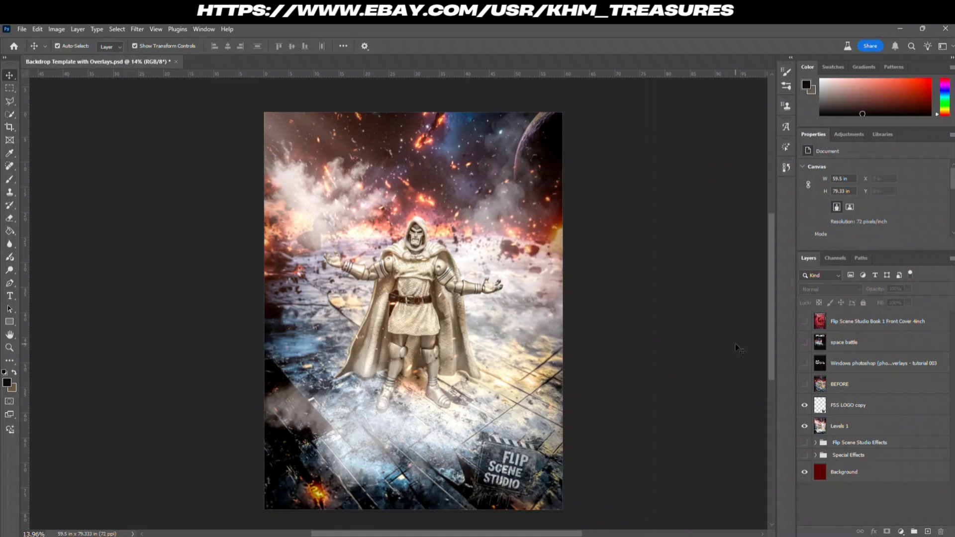
pyautogui.click(616, 344)
pyautogui.click(714, 337)
pyautogui.click(874, 426)
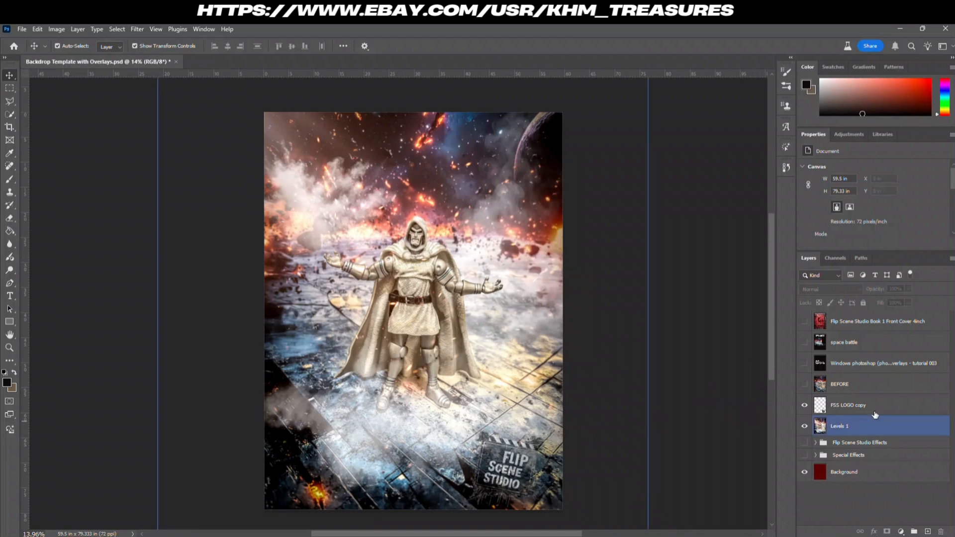
pyautogui.click(875, 404)
pyautogui.click(716, 402)
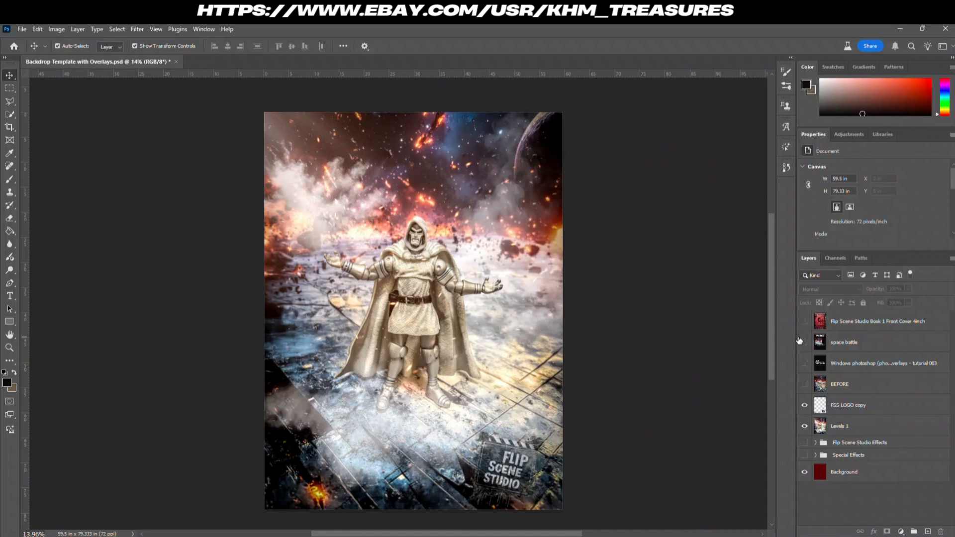
pyautogui.click(830, 396)
# Toggle the BEFORE layer on and off to compare the original photo with the edited image, leaving it hidden.
pyautogui.click(804, 386)
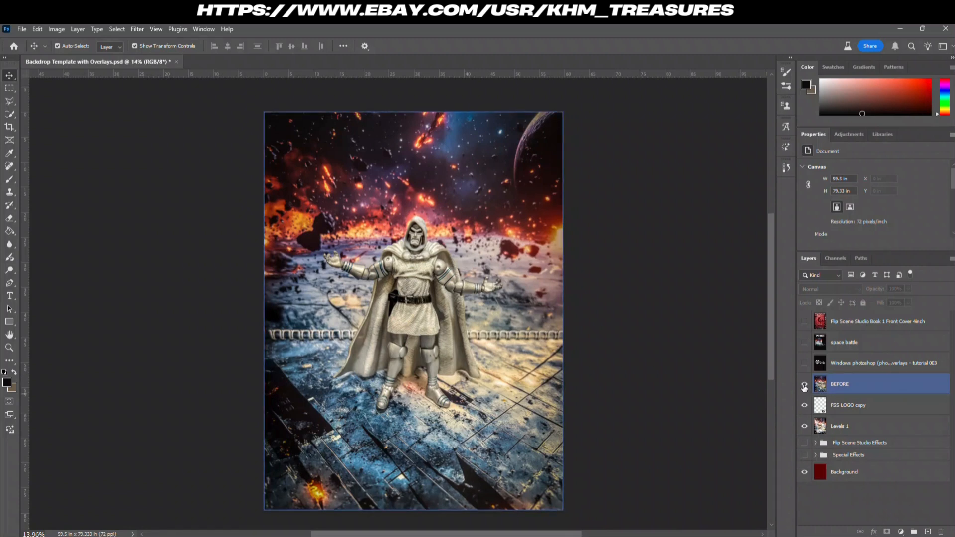
pyautogui.click(804, 386)
pyautogui.click(804, 387)
pyautogui.click(804, 387)
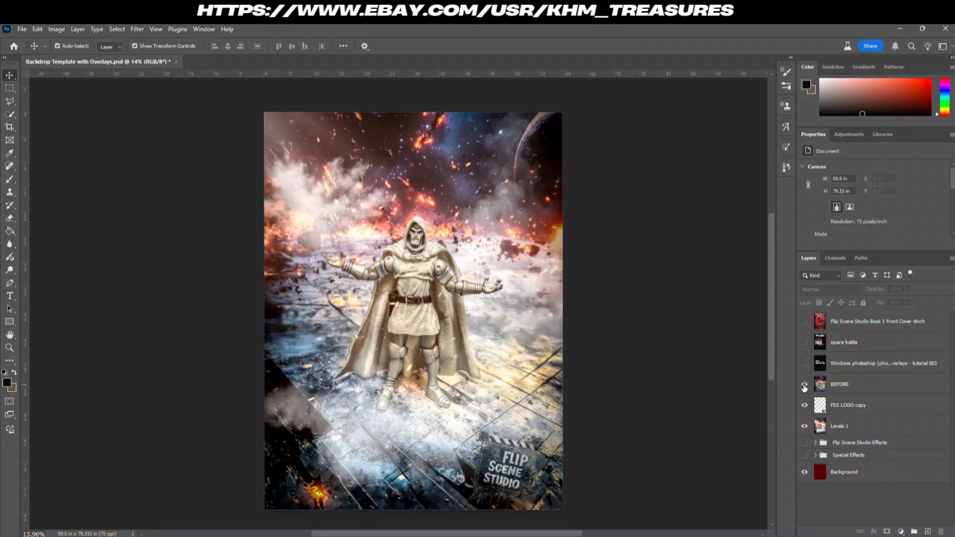
pyautogui.click(805, 387)
pyautogui.click(805, 387)
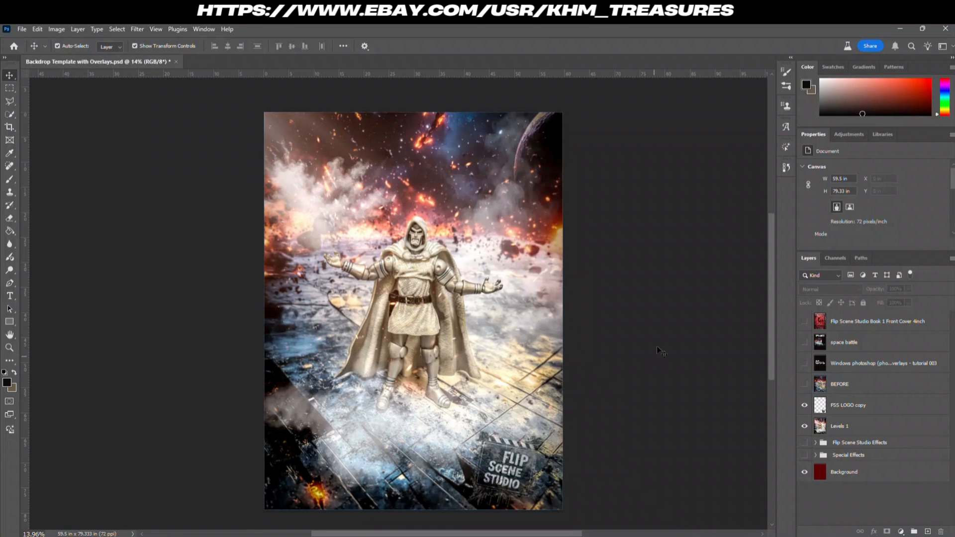